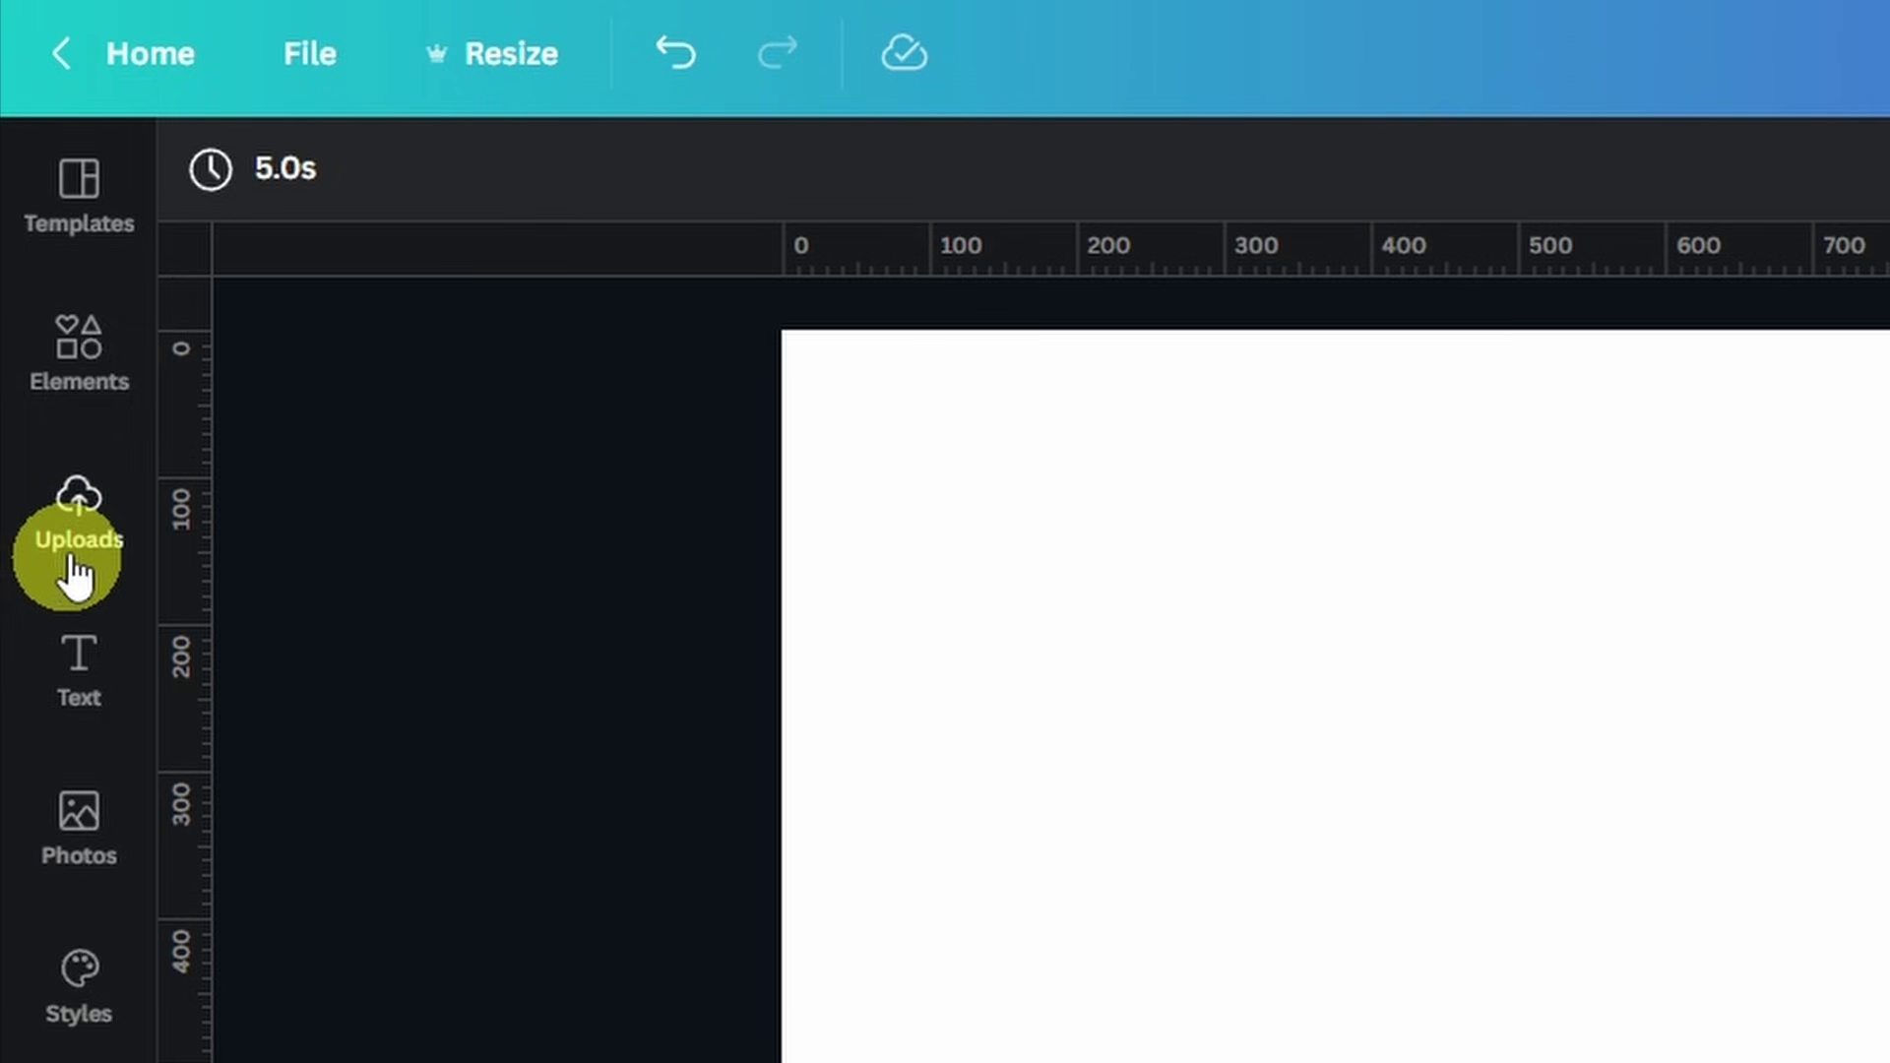
Add a teal-to-purple gradient square from the Elements 'gradient' search.
left_click(104, 384)
left_click(556, 222)
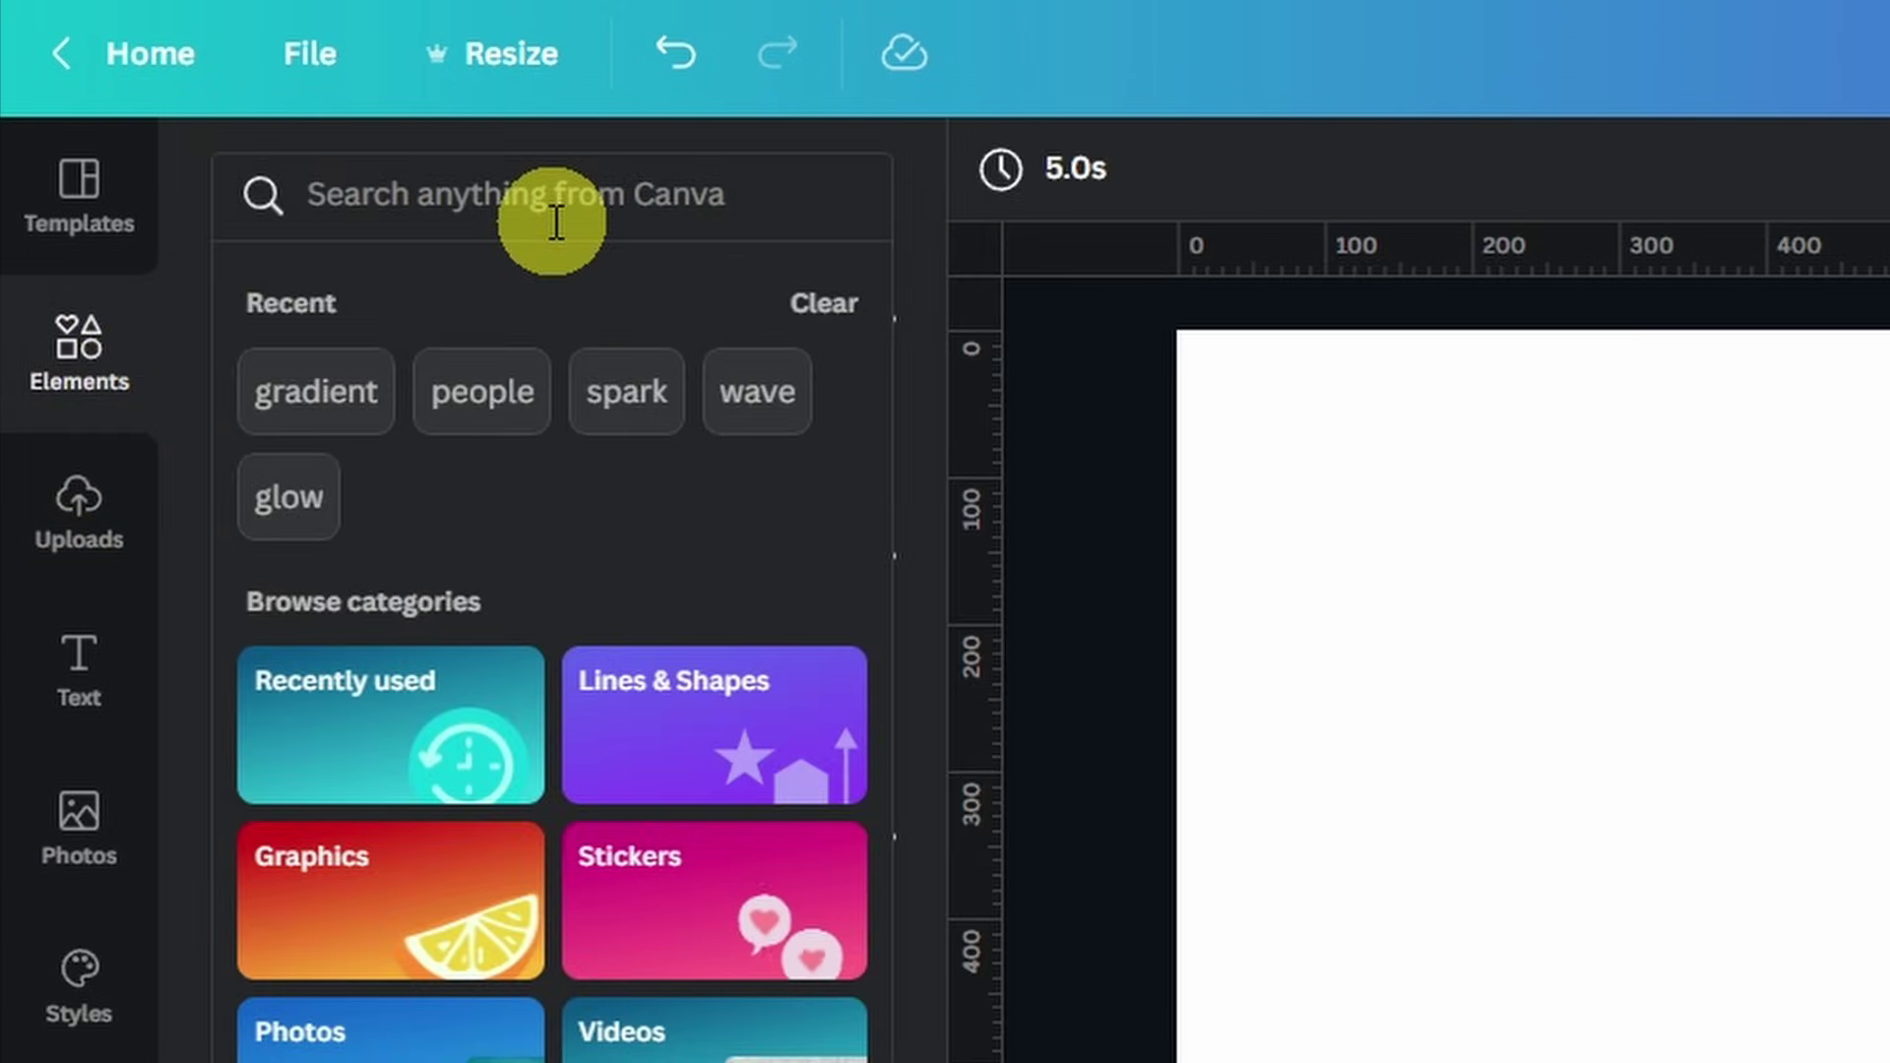
left_click(323, 438)
left_click(282, 519)
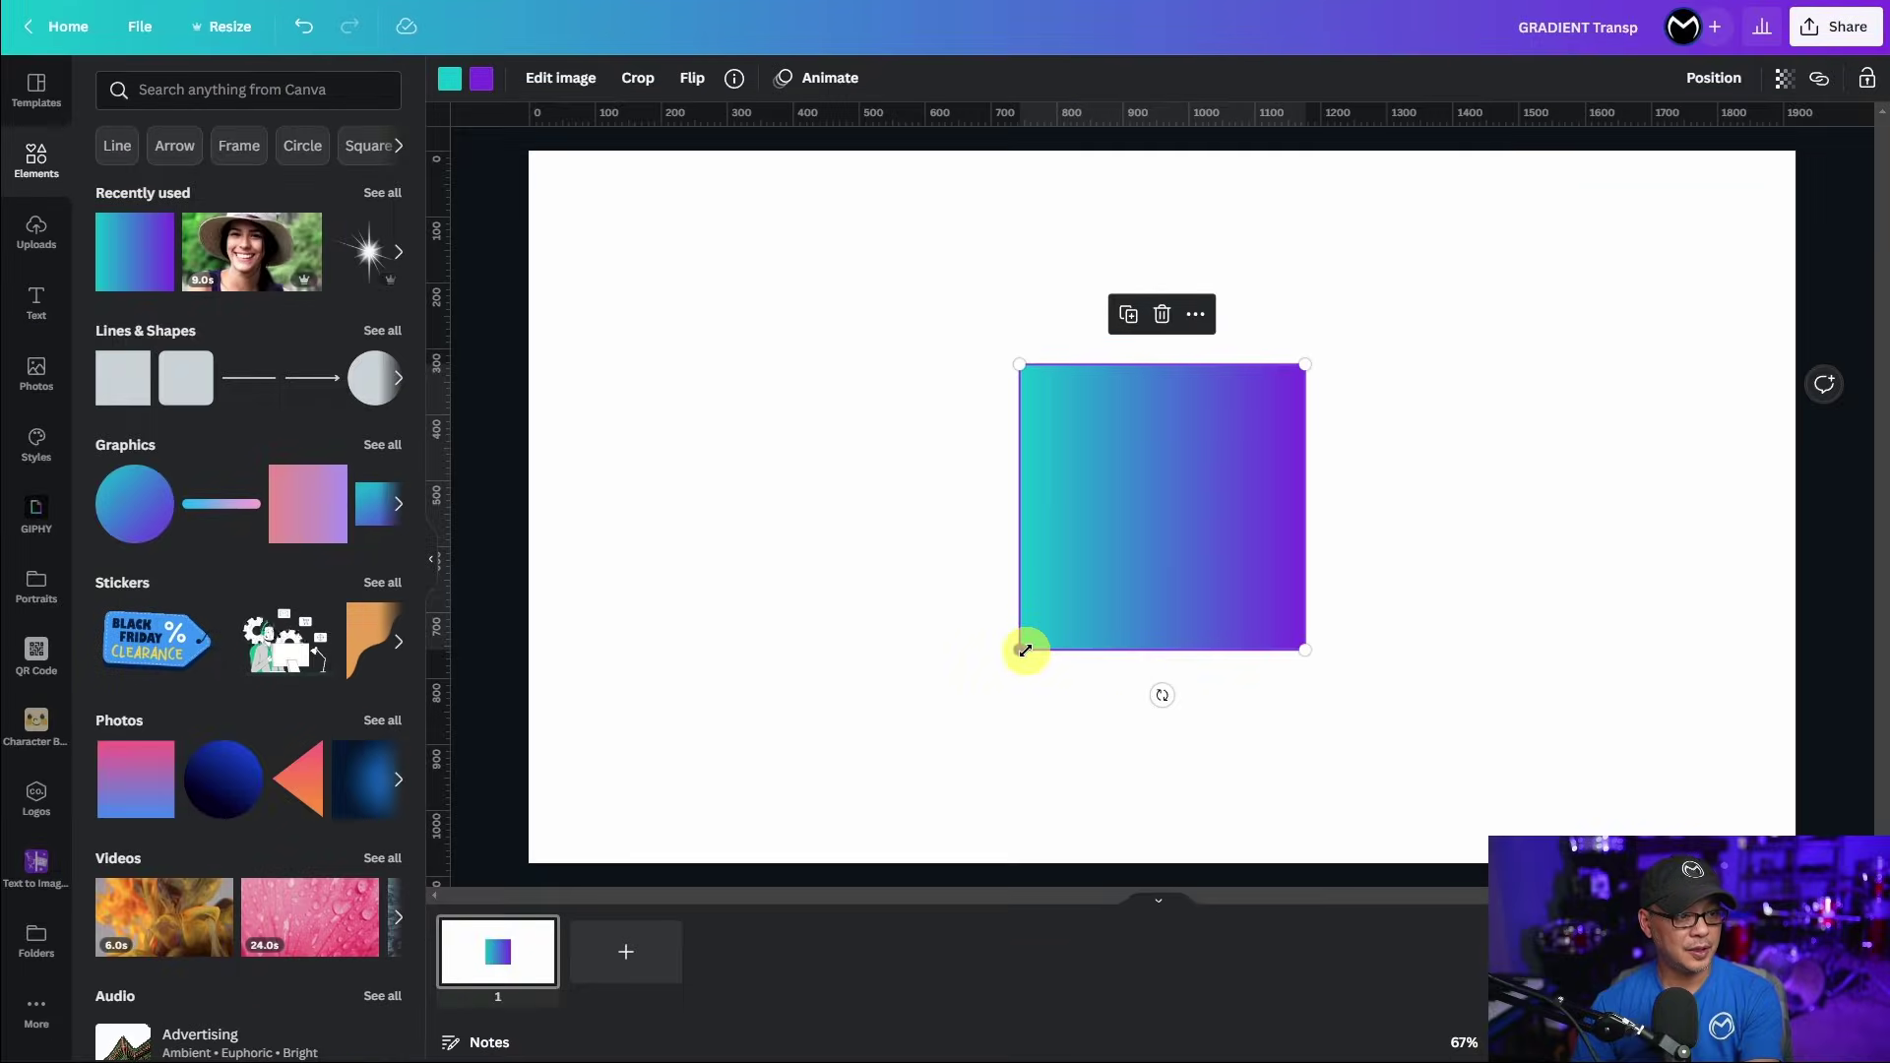
Stretch the gradient square's corners until it covers the page edge to edge.
left_click_drag(1024, 650, 782, 883)
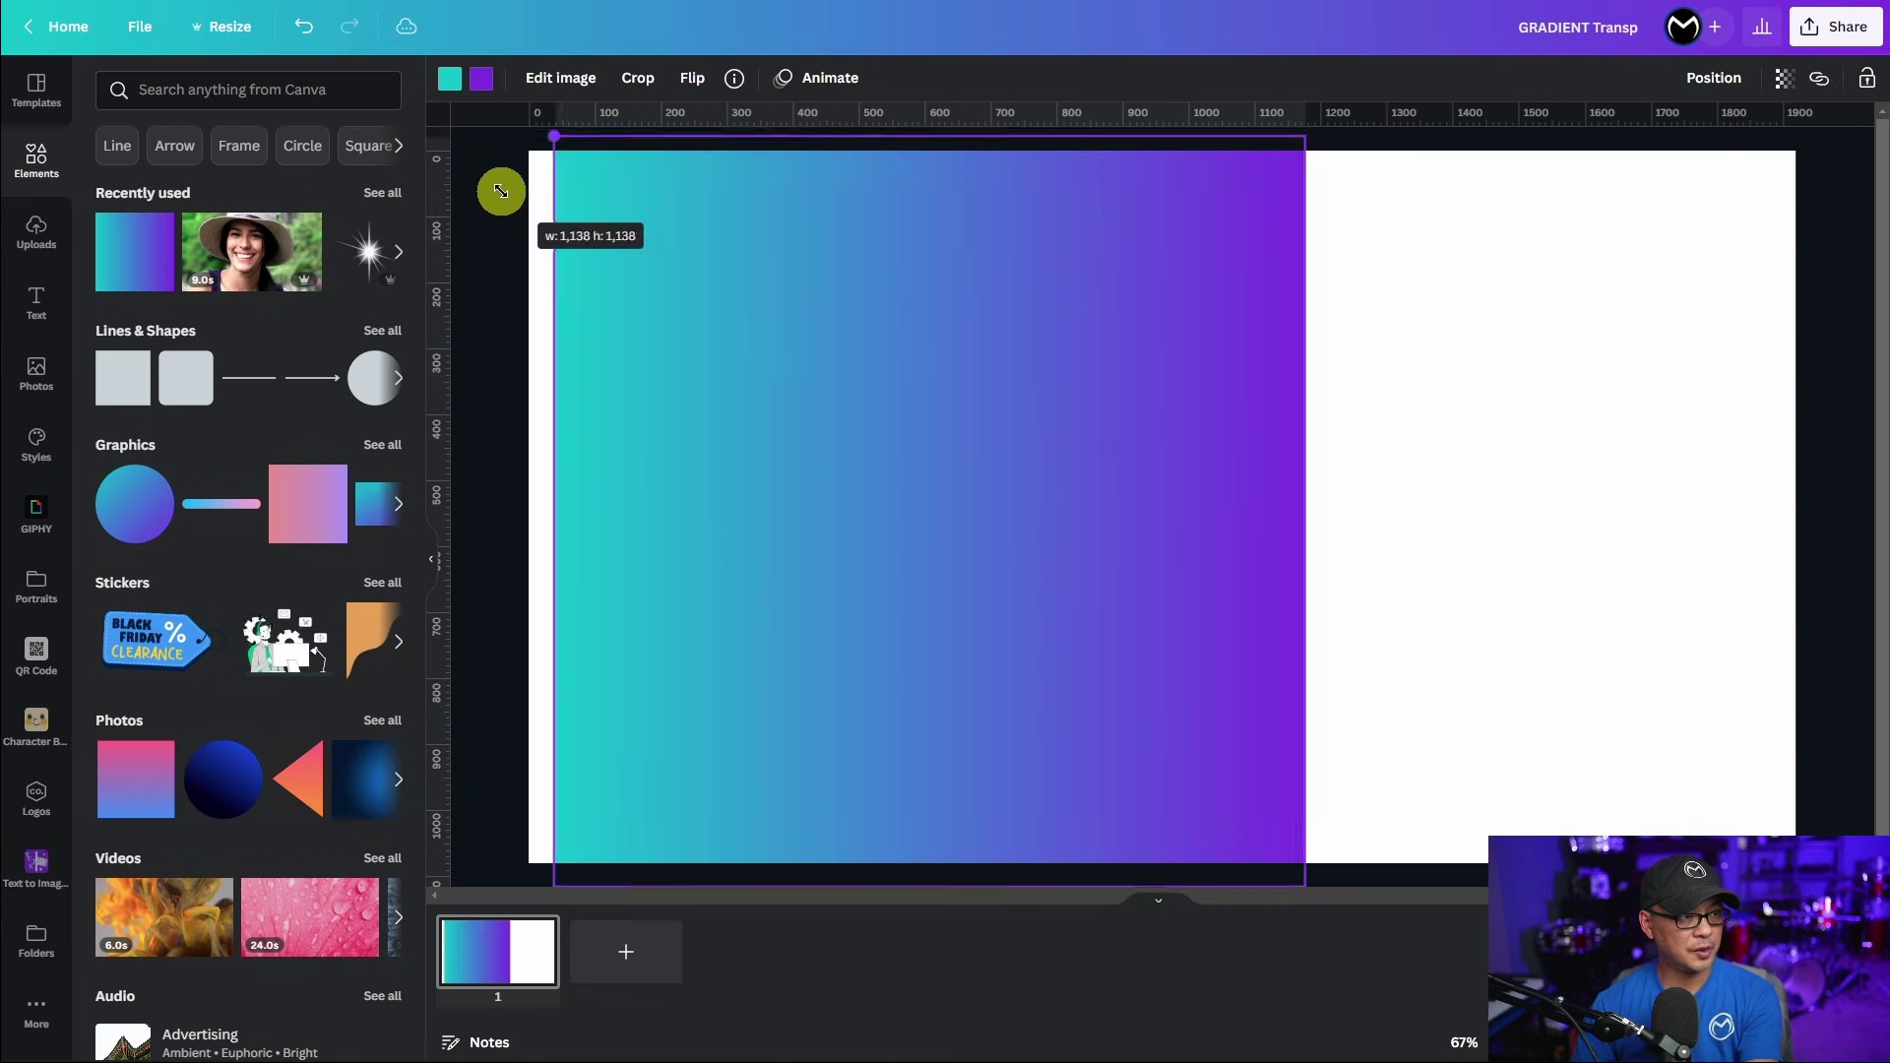
left_click_drag(782, 369, 470, 174)
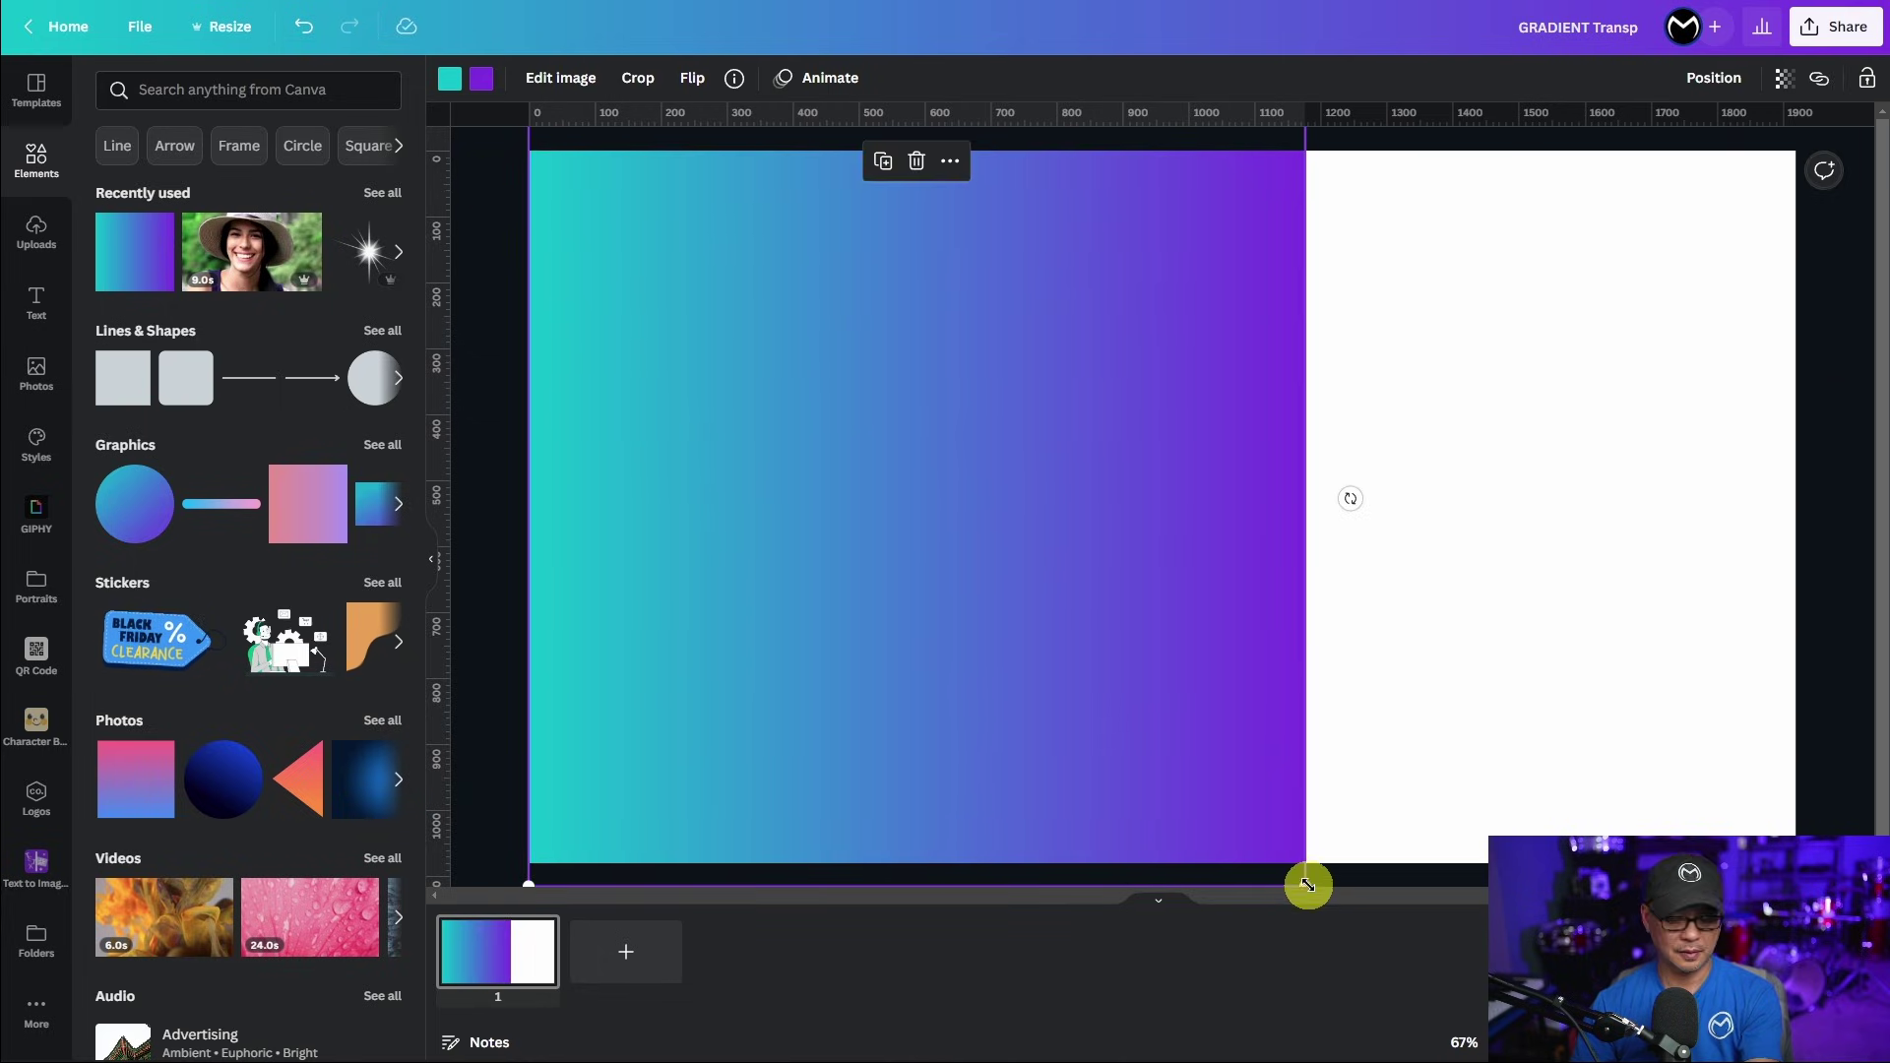
key("ctrl+minus")
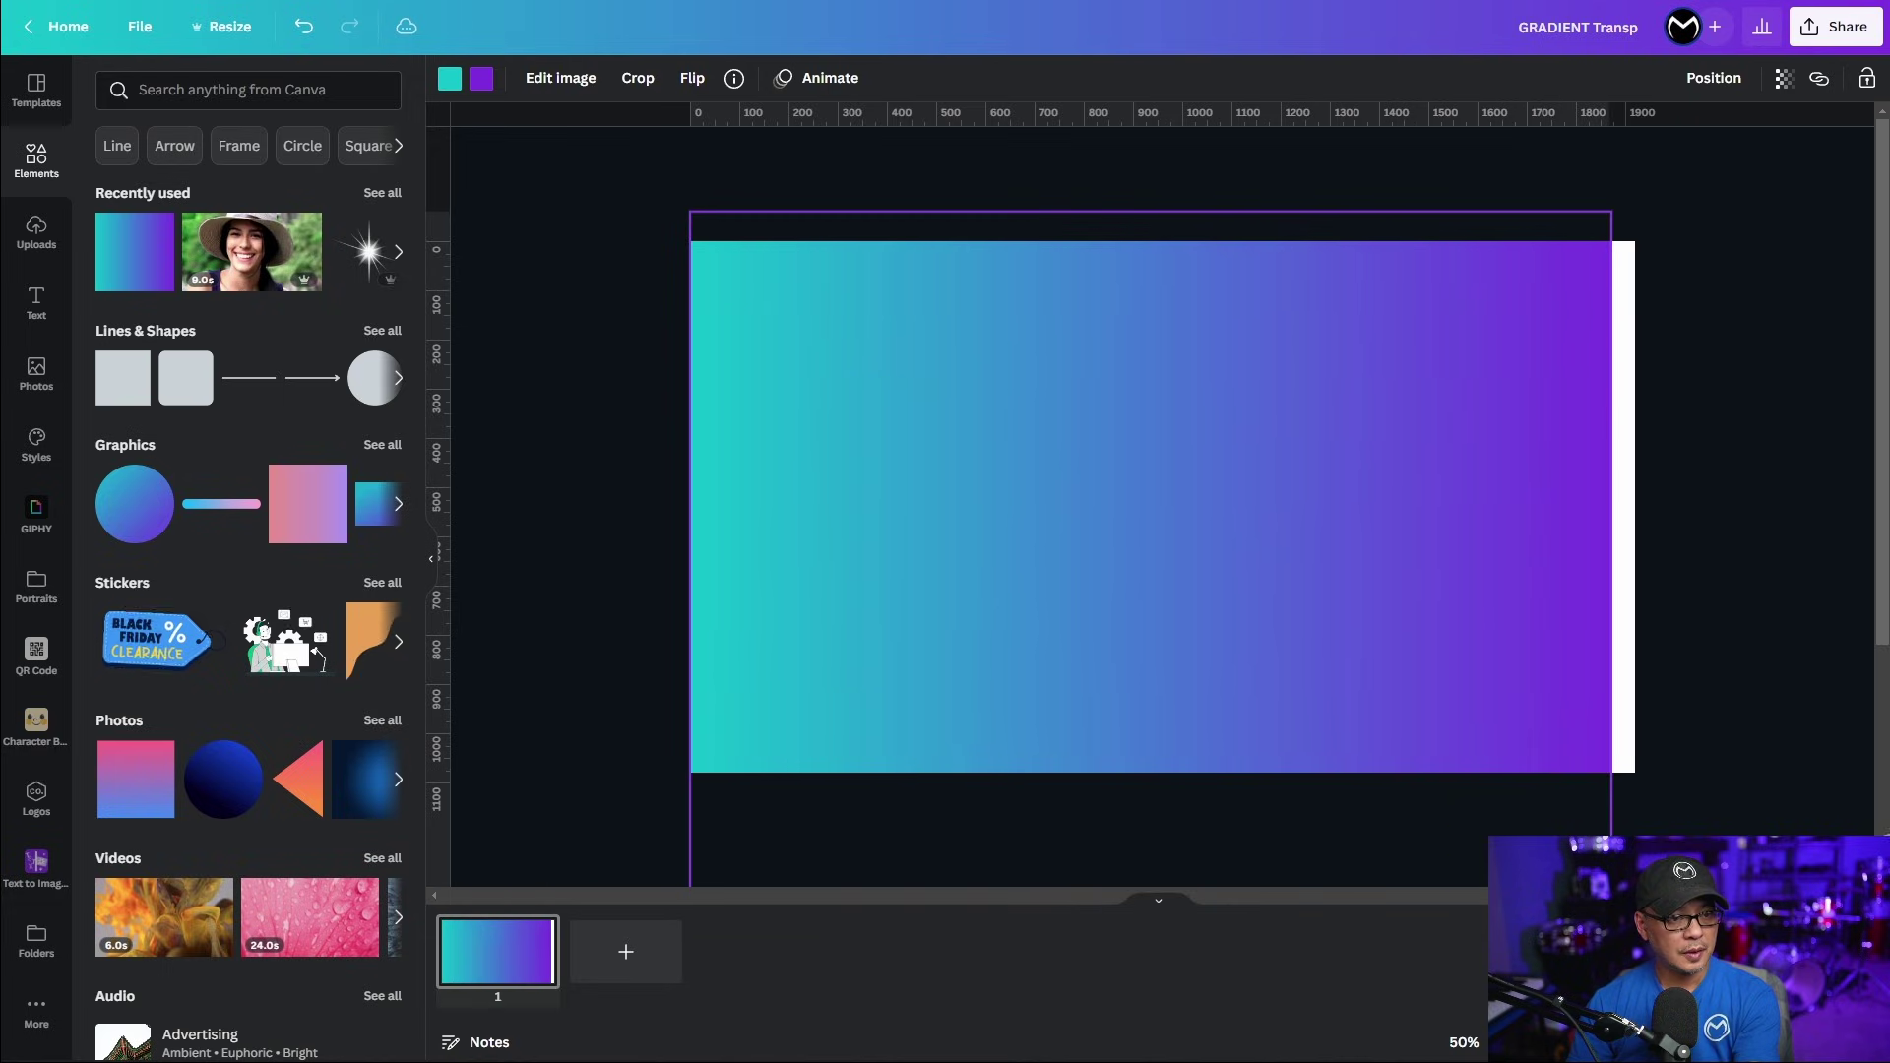
left_click_drag(1273, 785, 1663, 886)
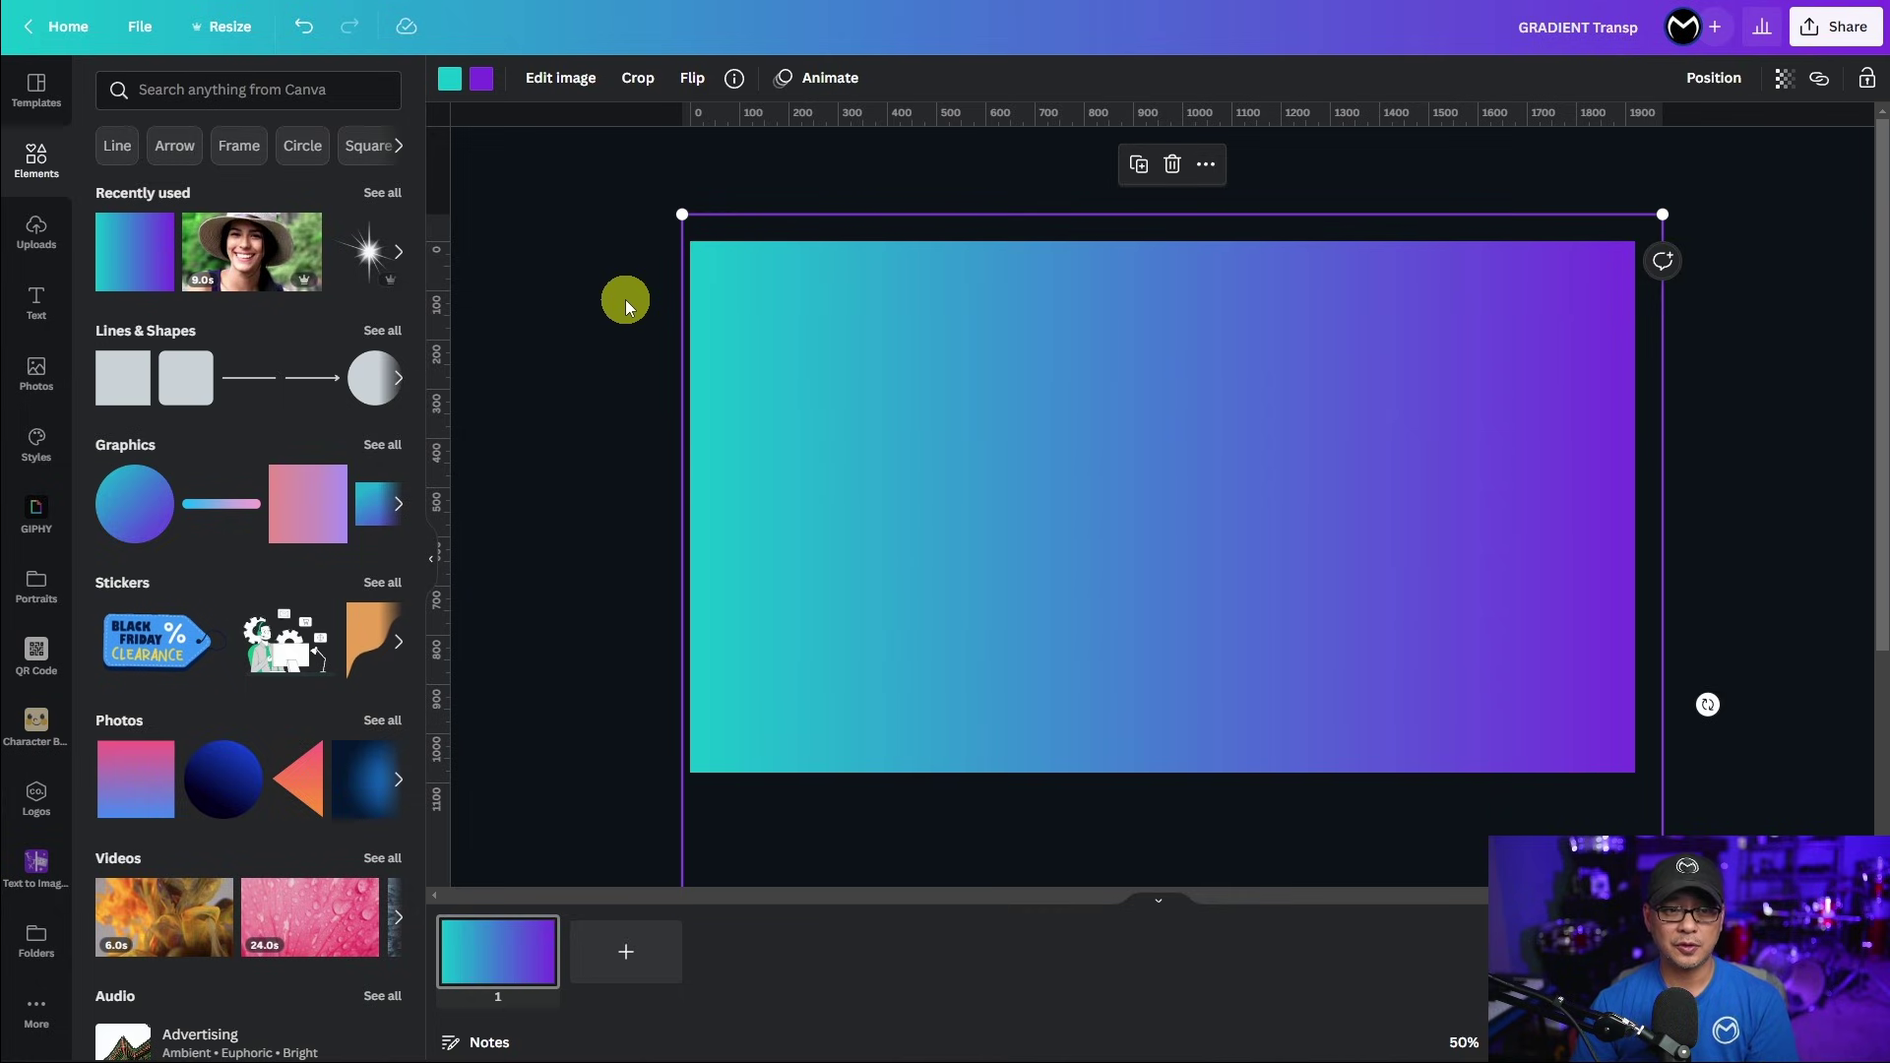
Add a heading text box and select its text to enter GRADIENT.
left_click(625, 299)
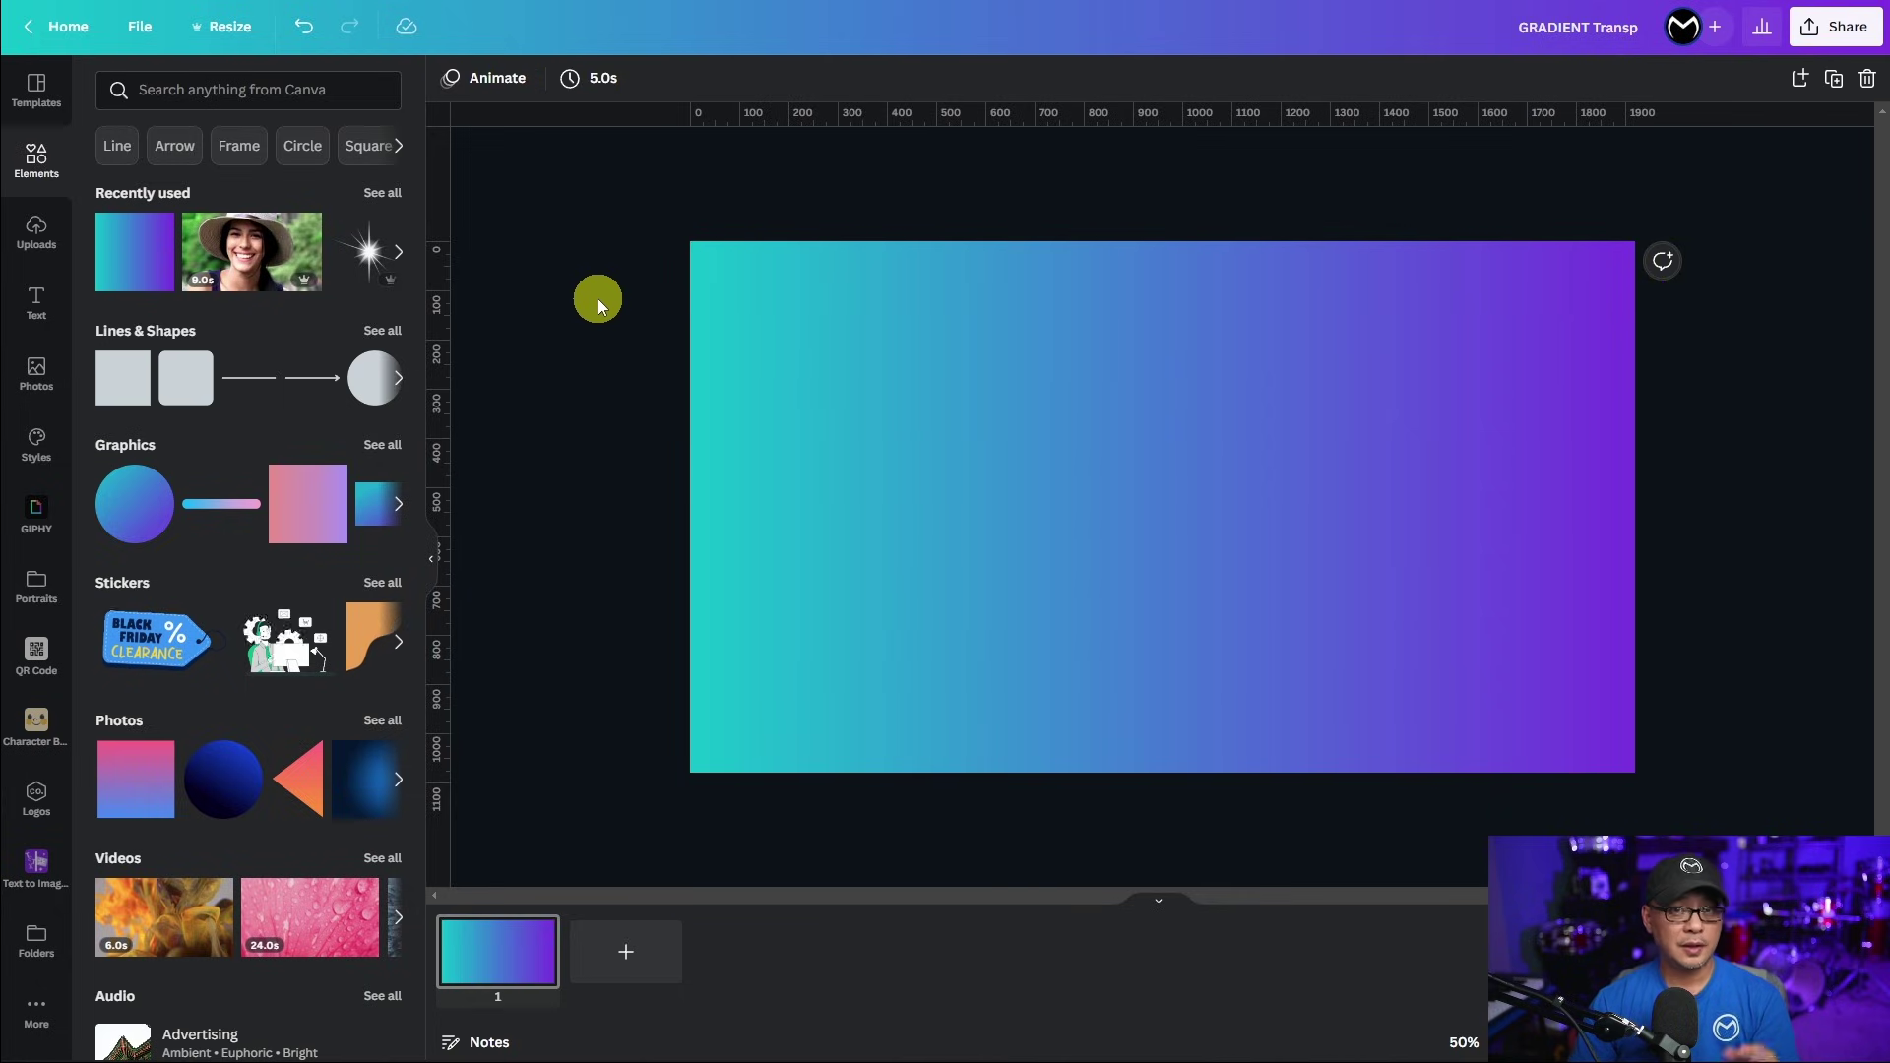
left_click(37, 305)
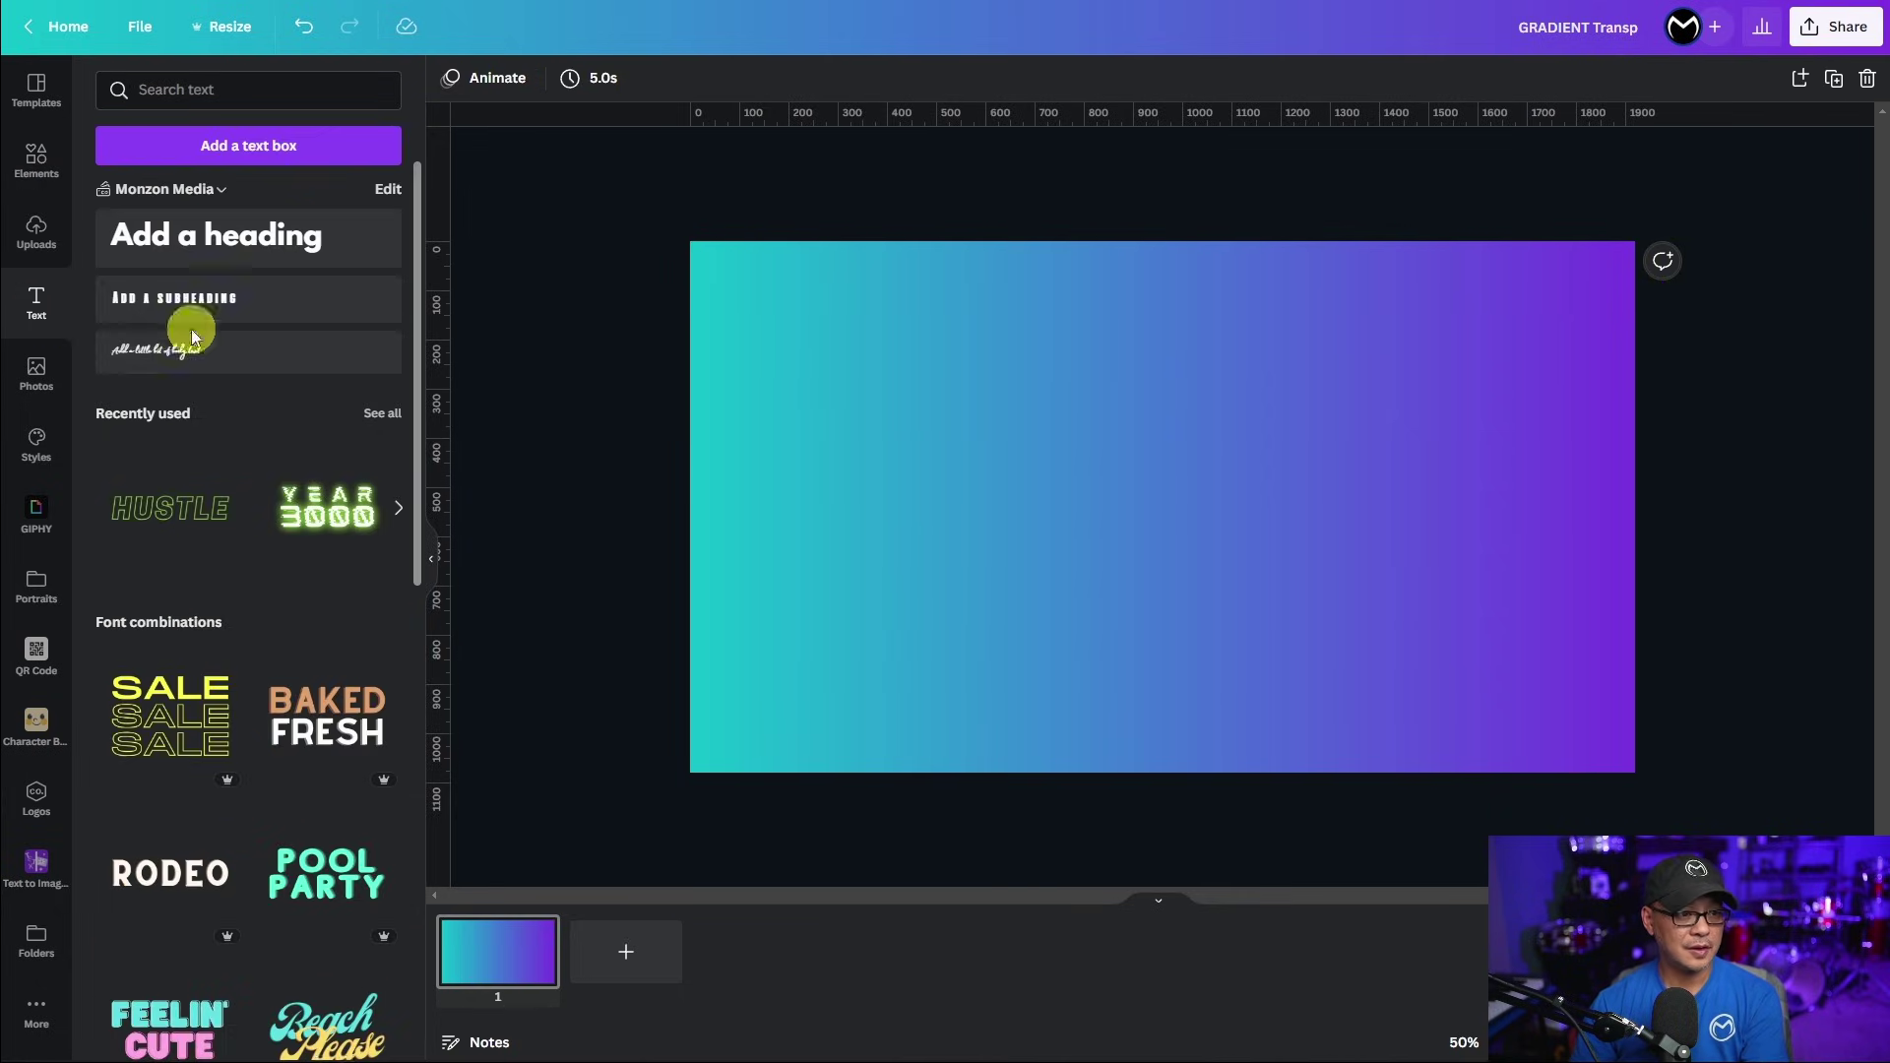
left_click(228, 237)
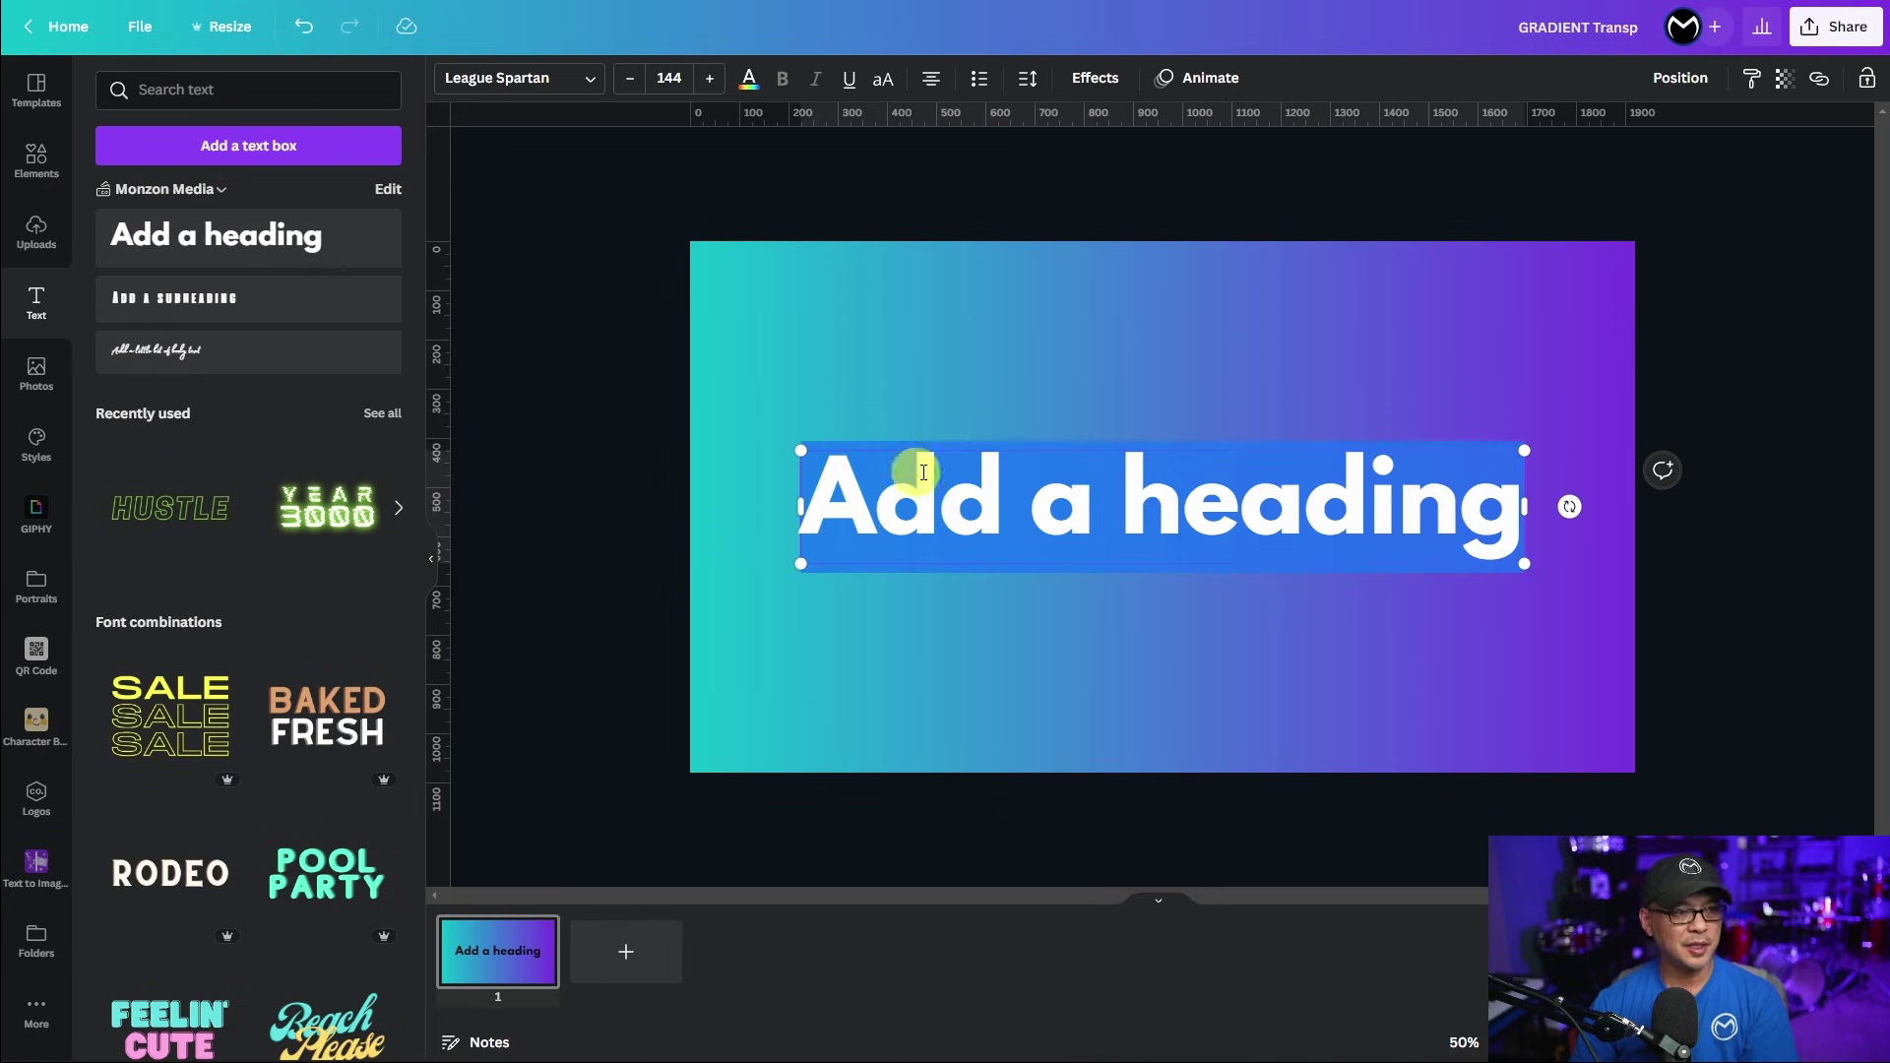
left_click(1150, 486)
triple_click(1151, 486)
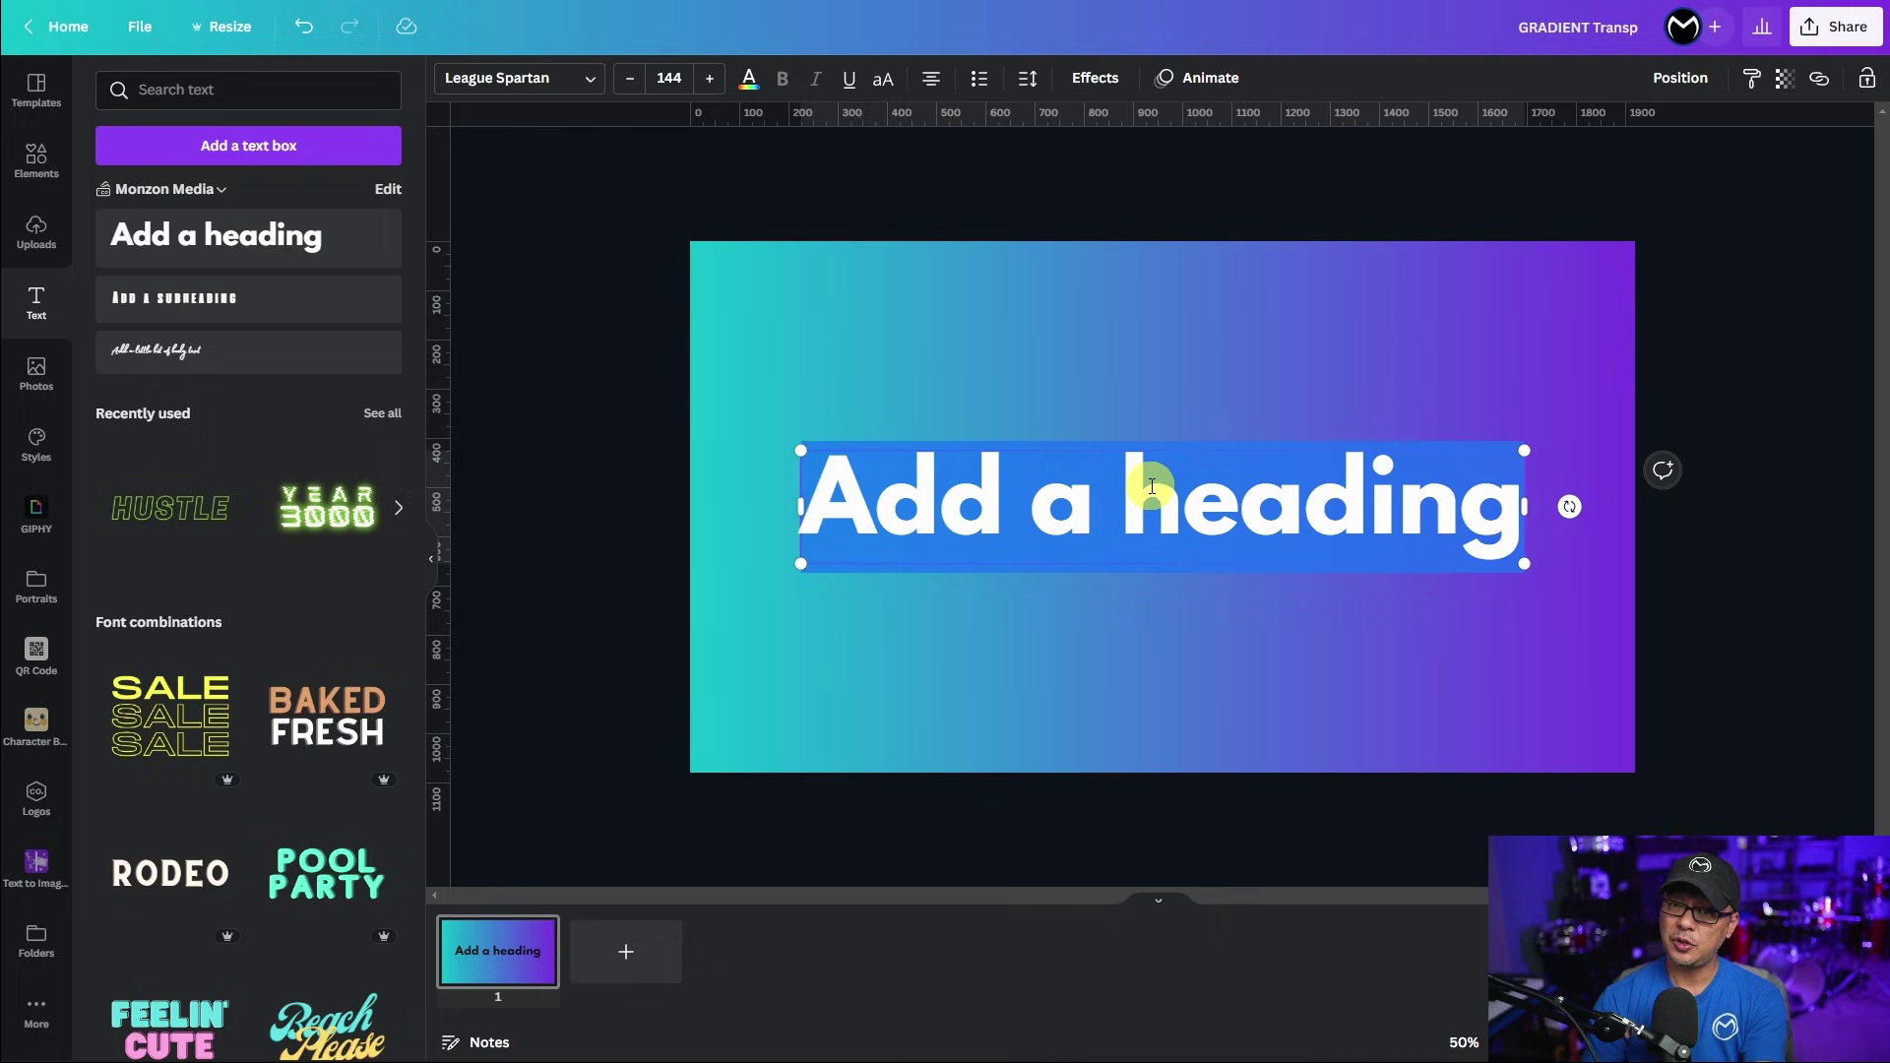
type("GRADIENT")
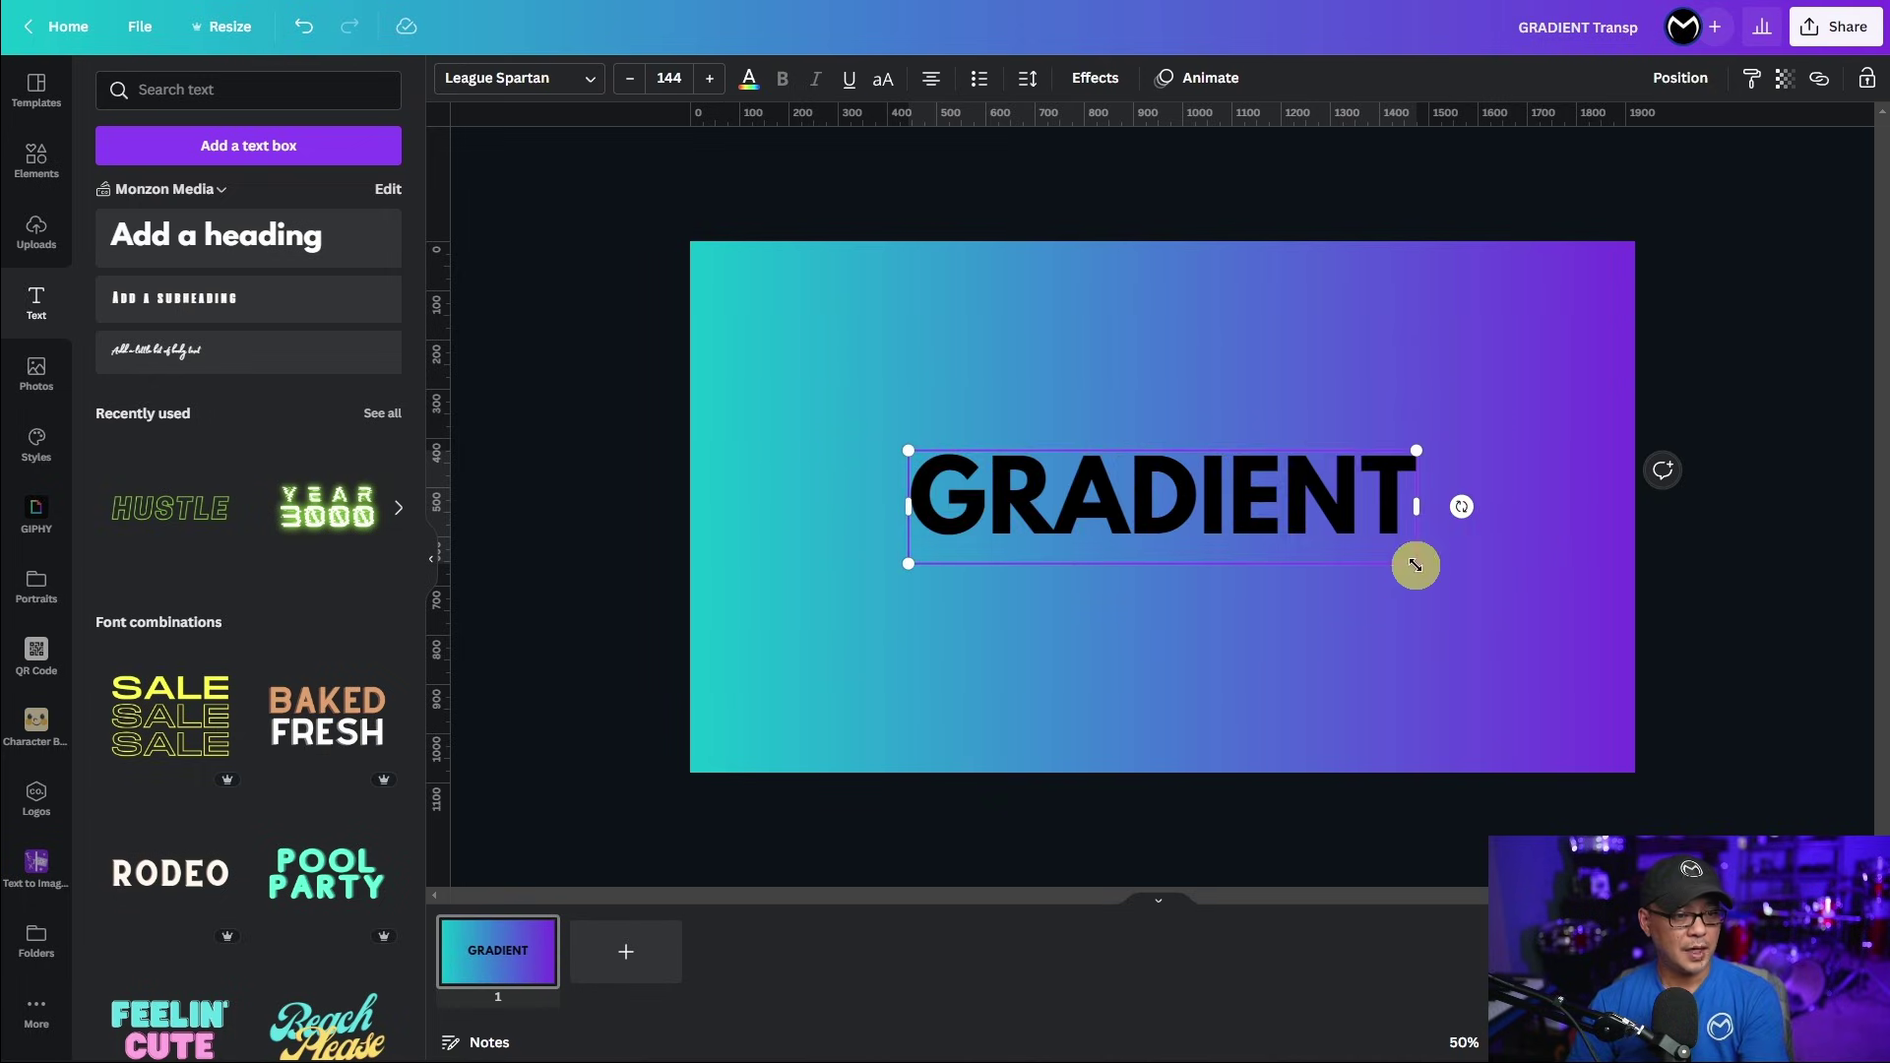
Enlarge the GRADIENT heading across the page and colour it white.
left_click_drag(1414, 566, 1600, 642)
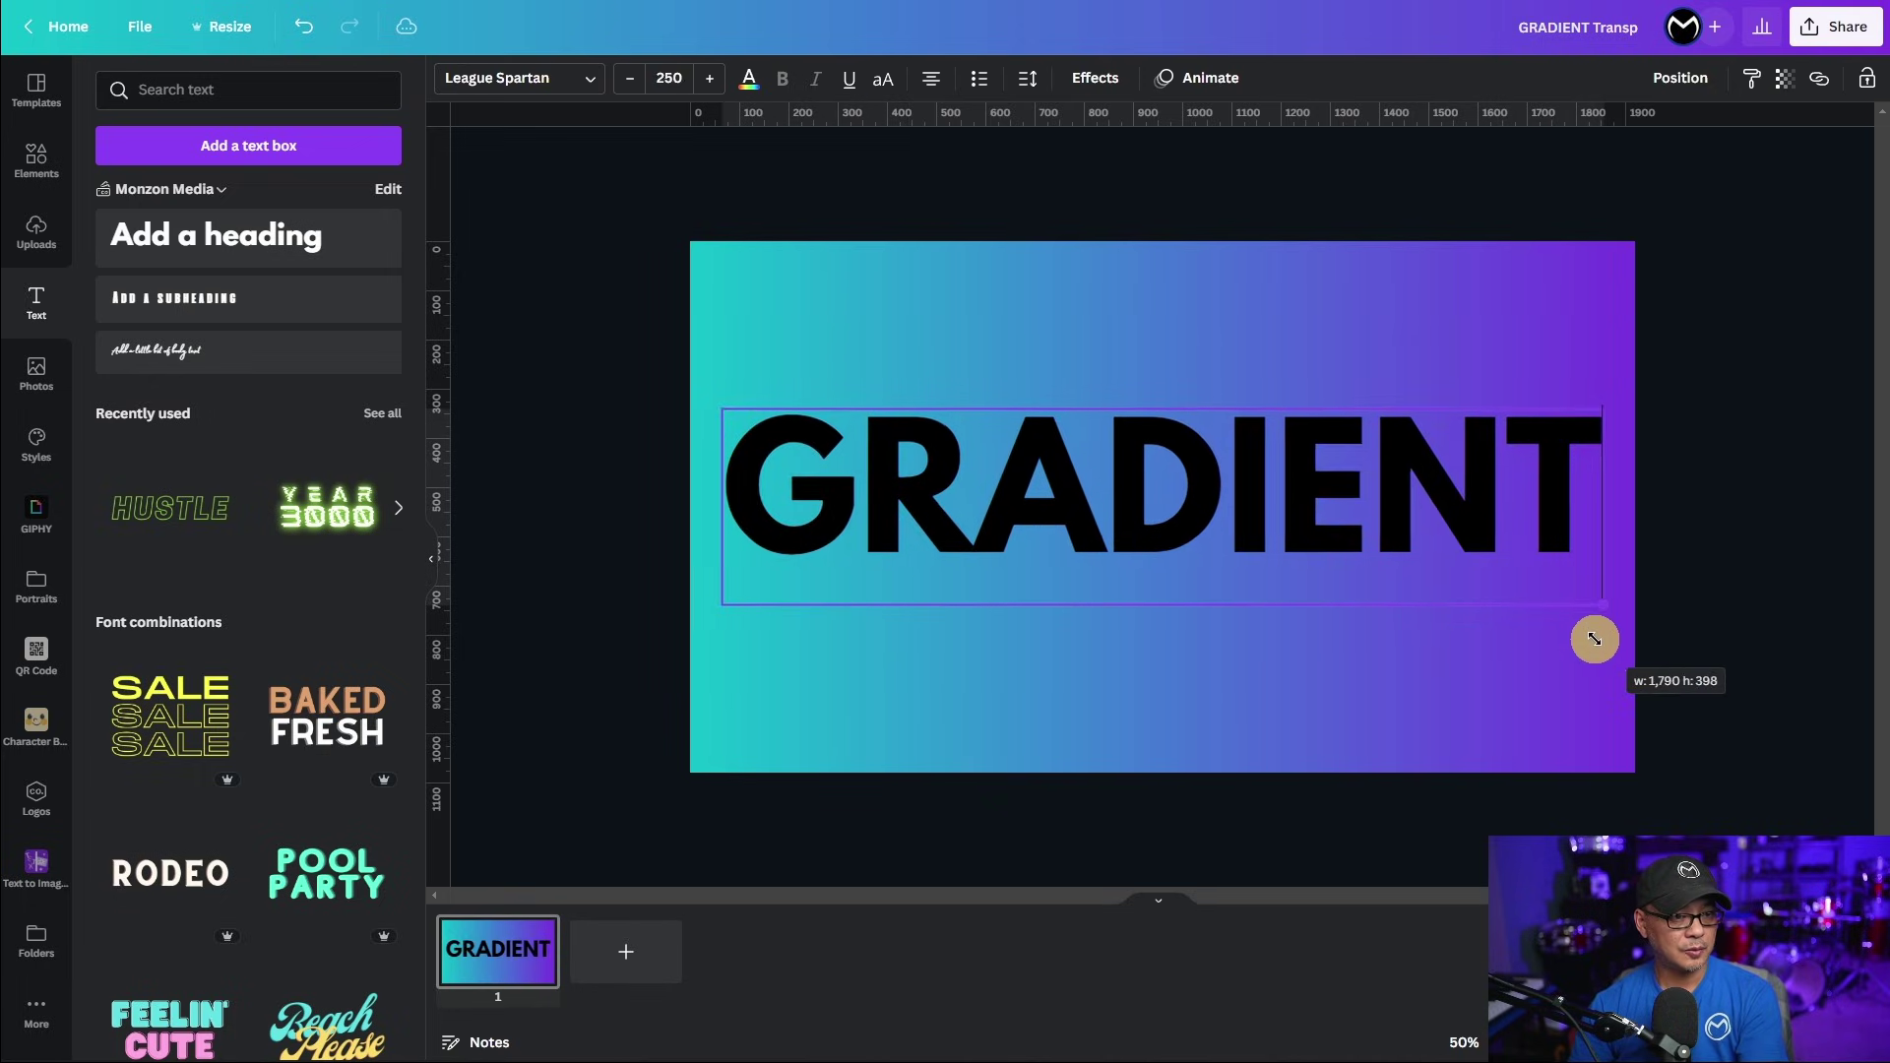
left_click(748, 78)
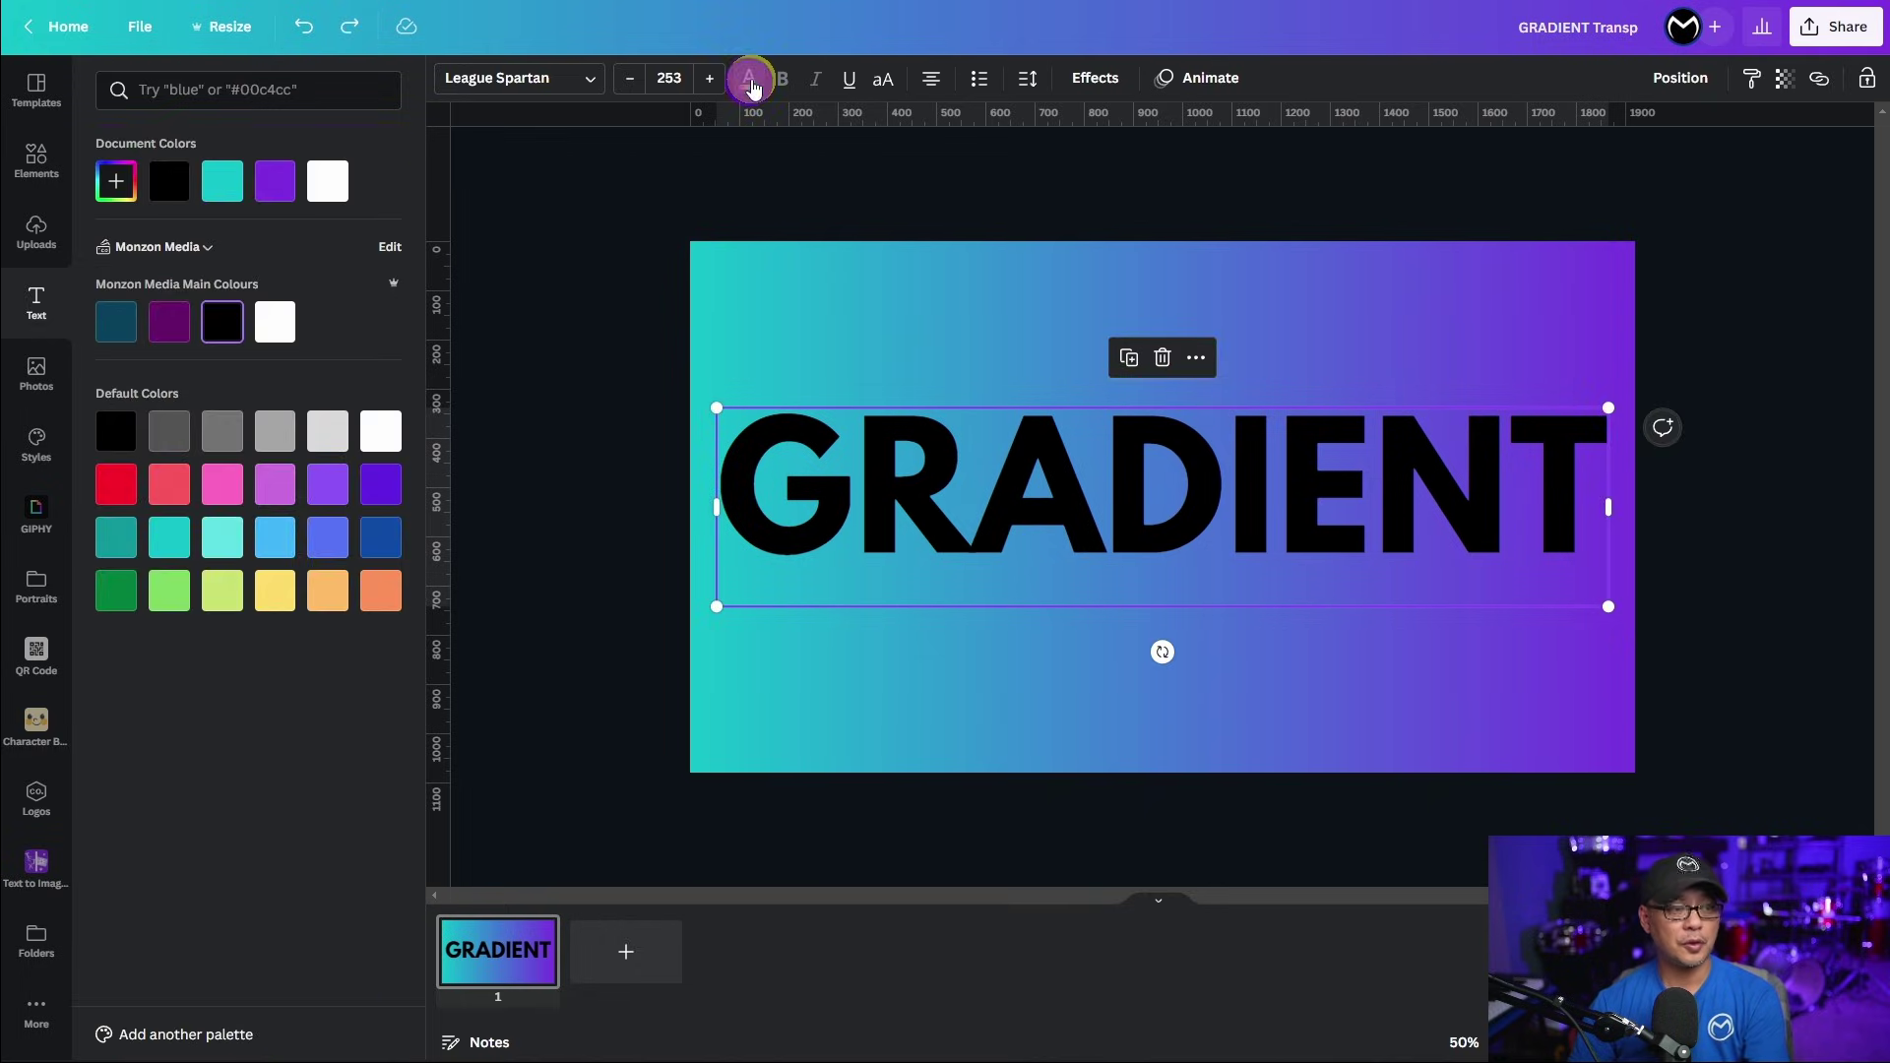
left_click(381, 433)
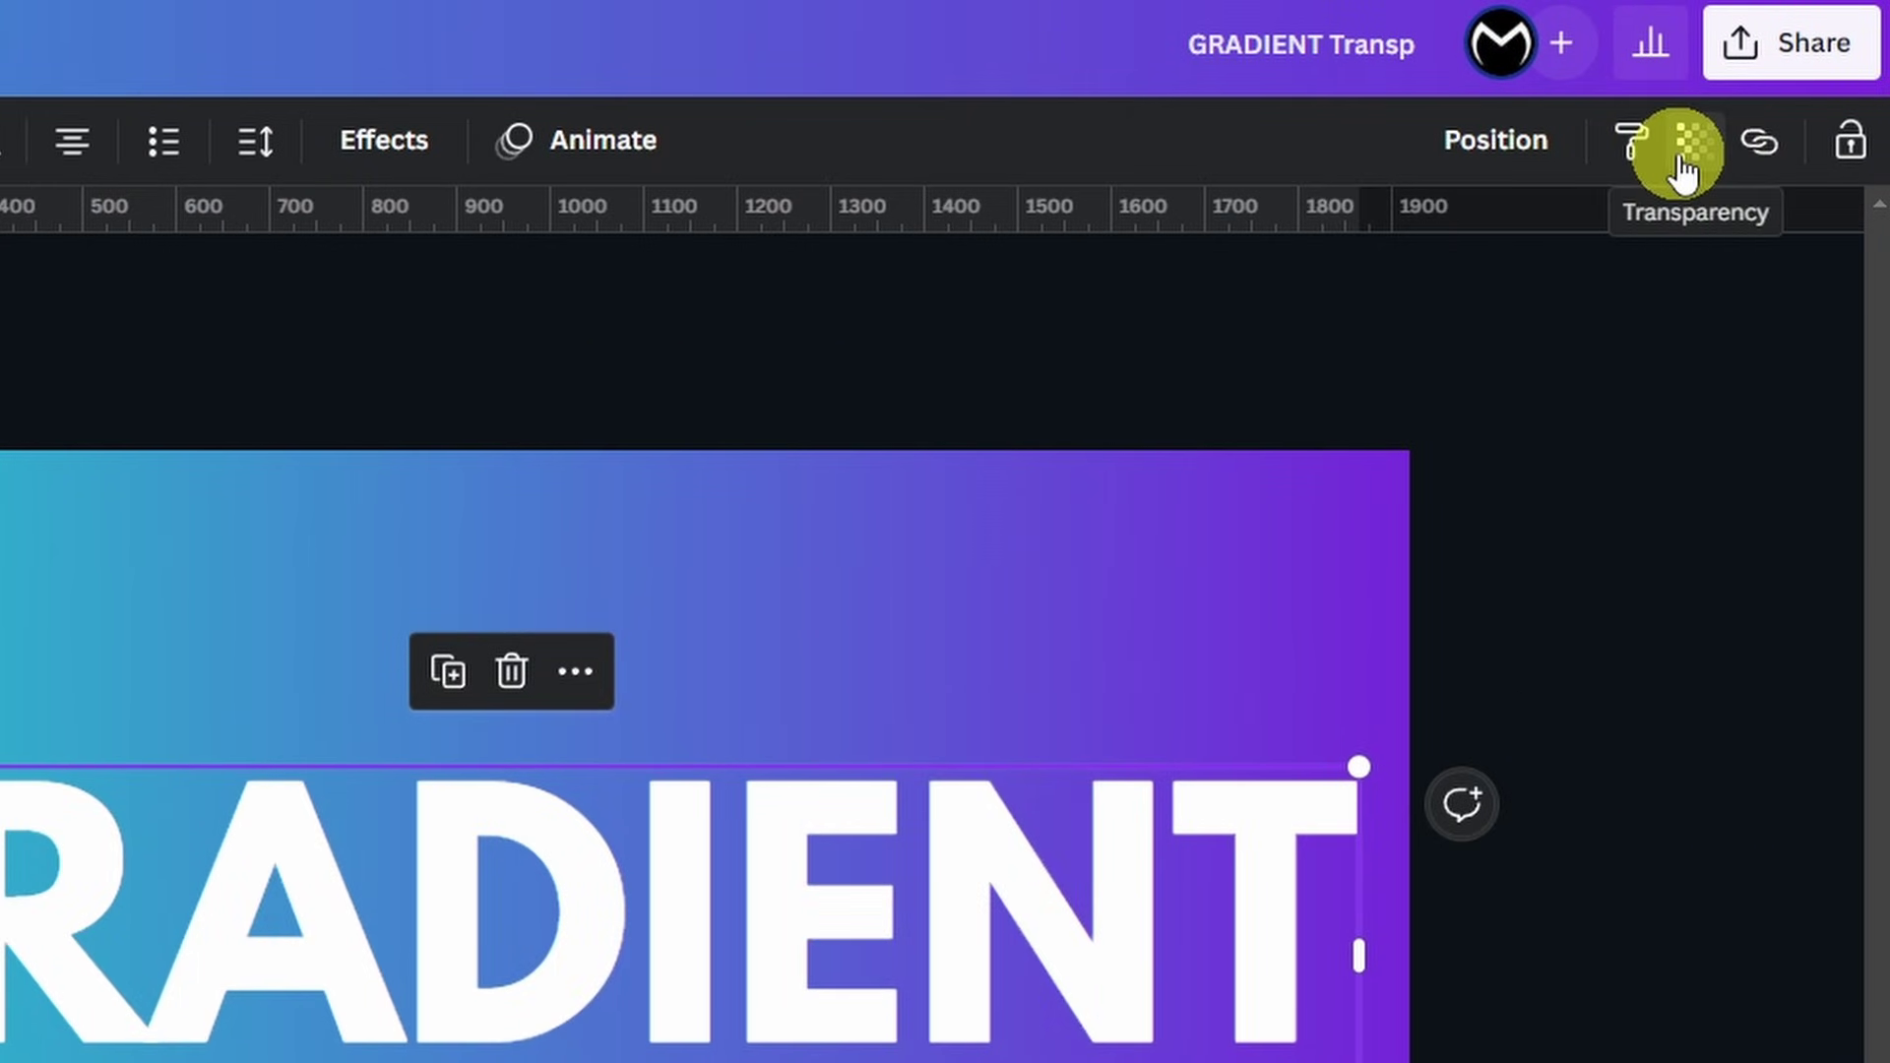
Set the GRADIENT heading's transparency to 40, then deselect it.
left_click(1683, 170)
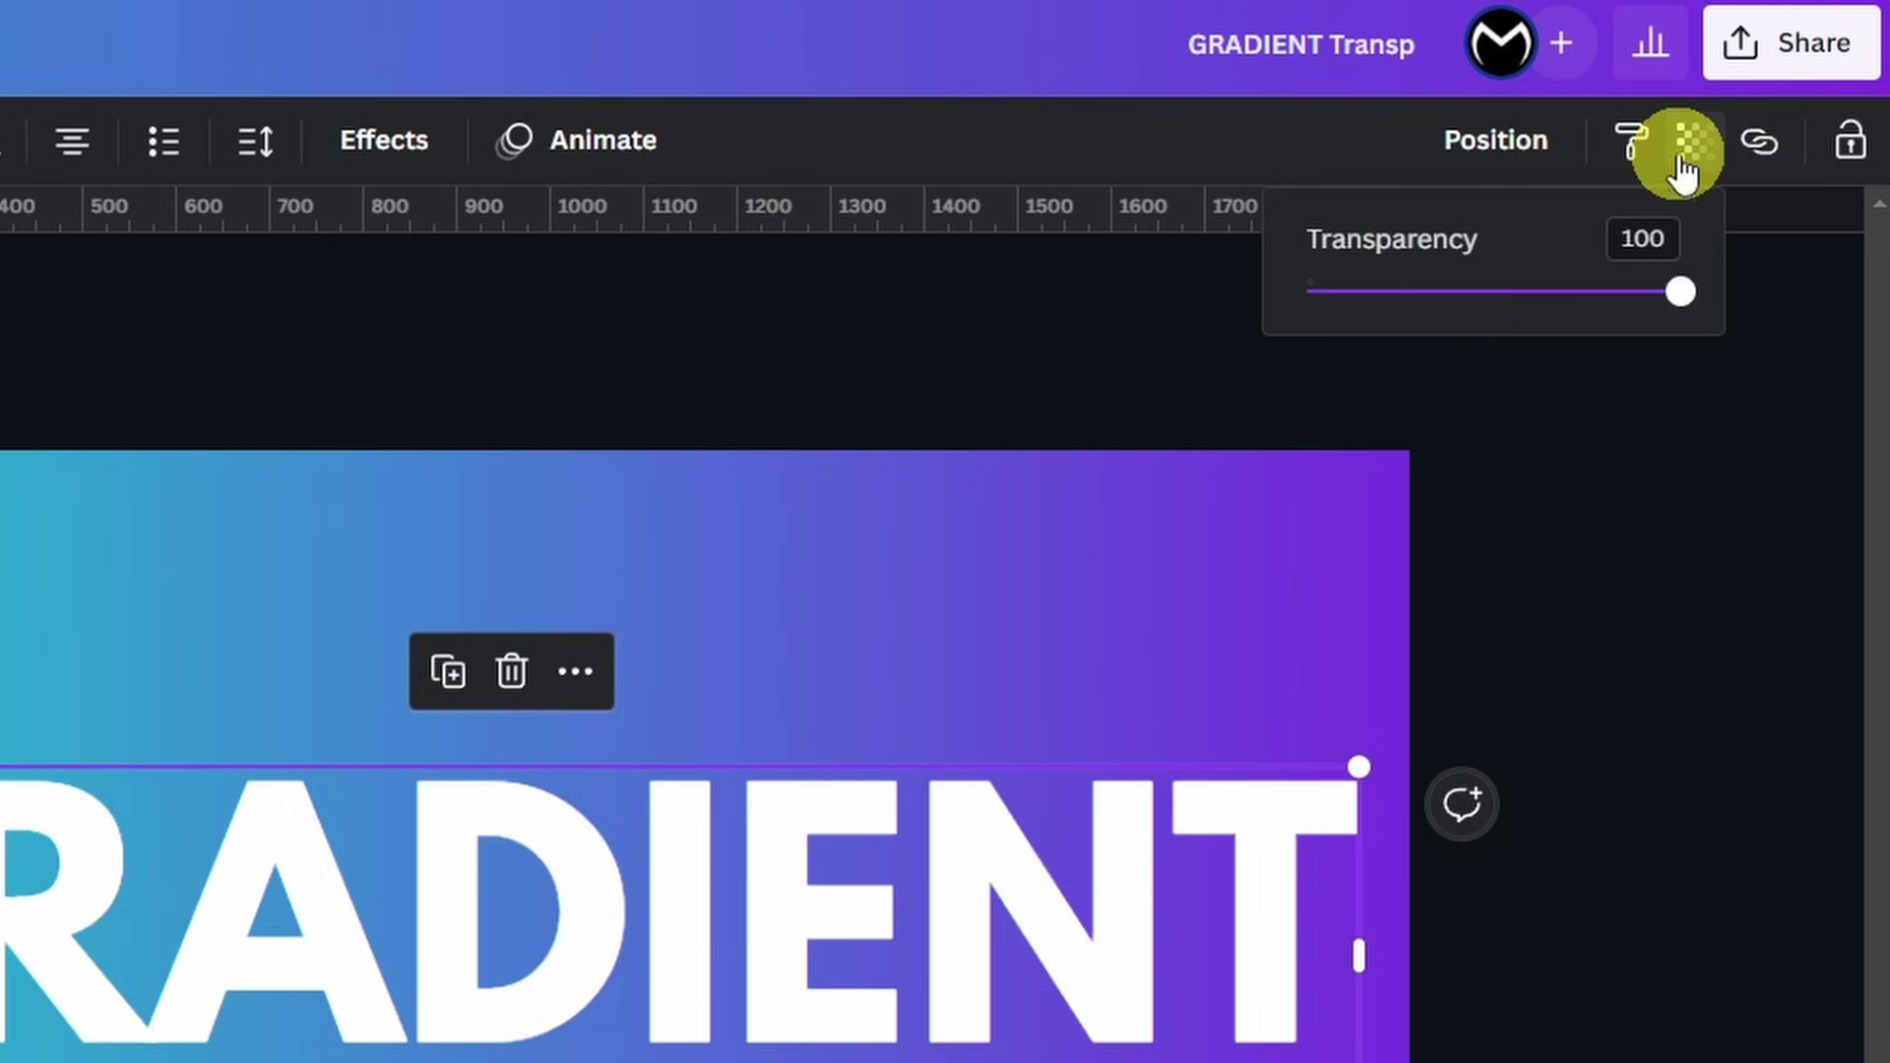
left_click_drag(1680, 291, 1421, 310)
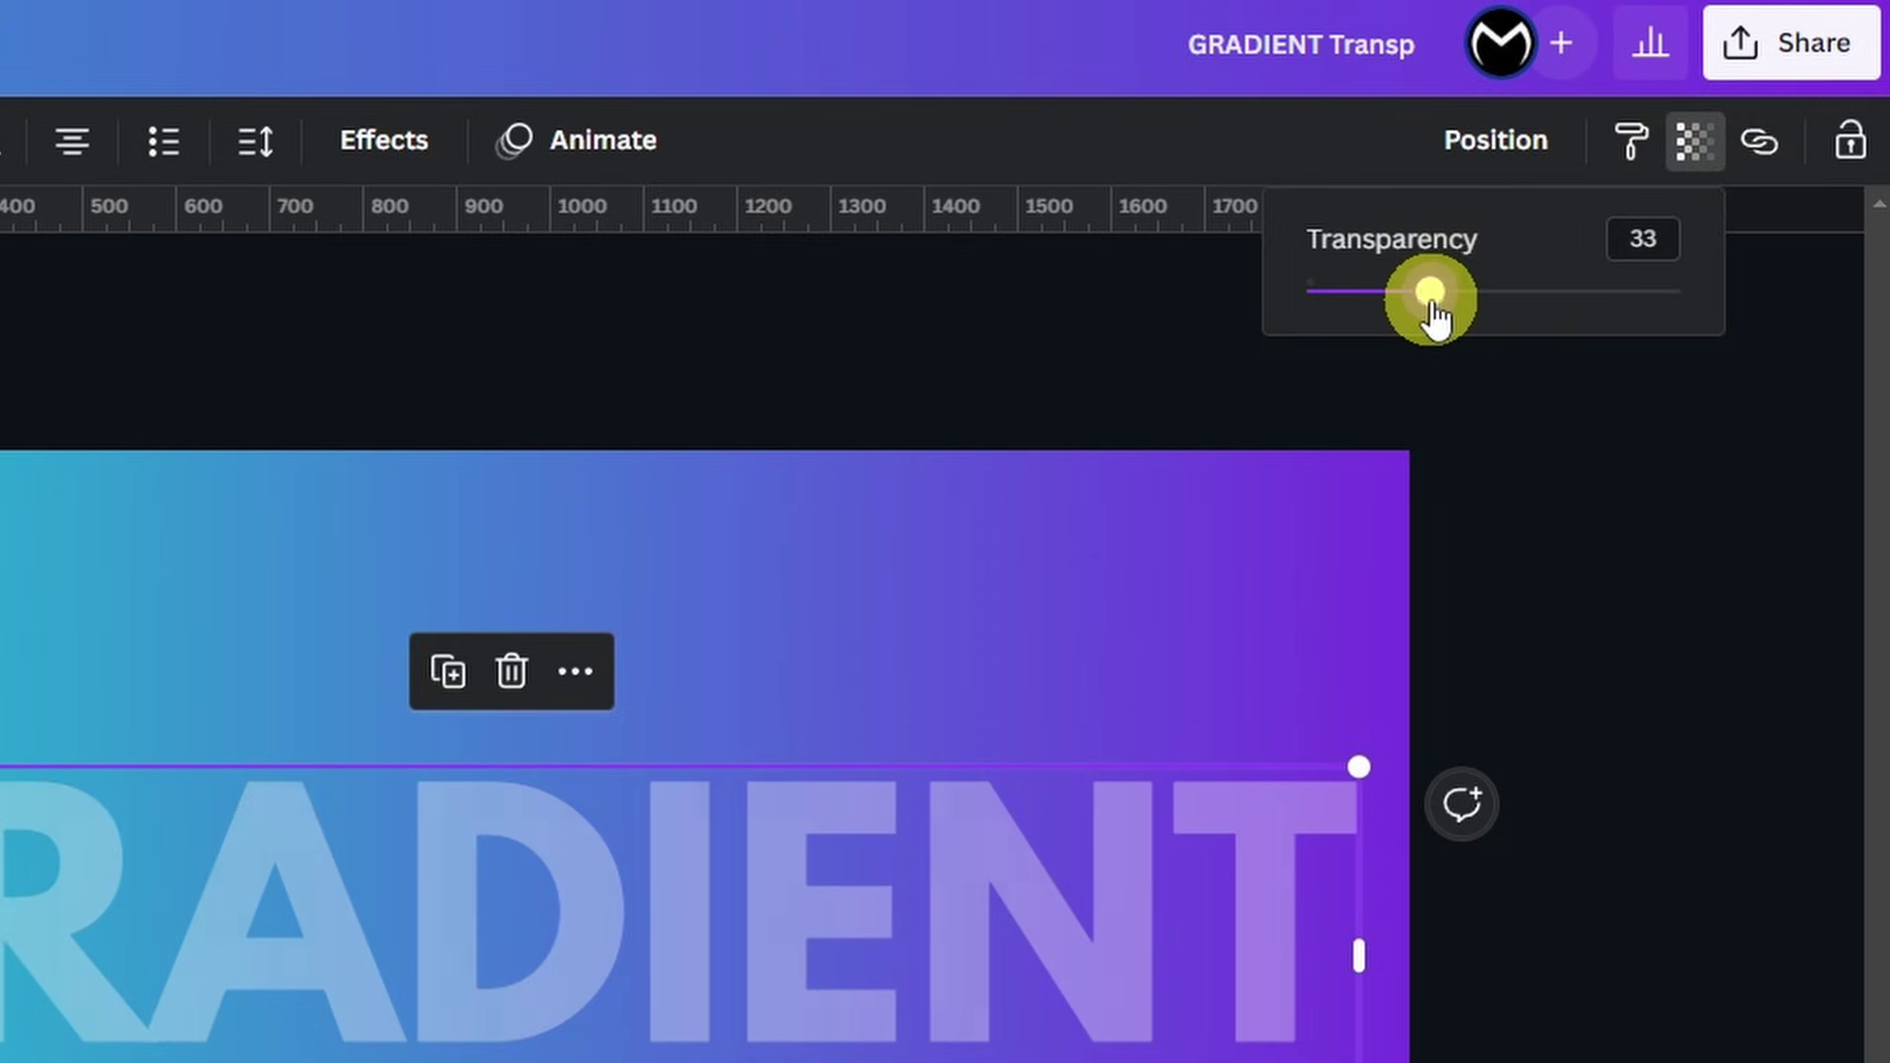
left_click_drag(1421, 311, 1461, 322)
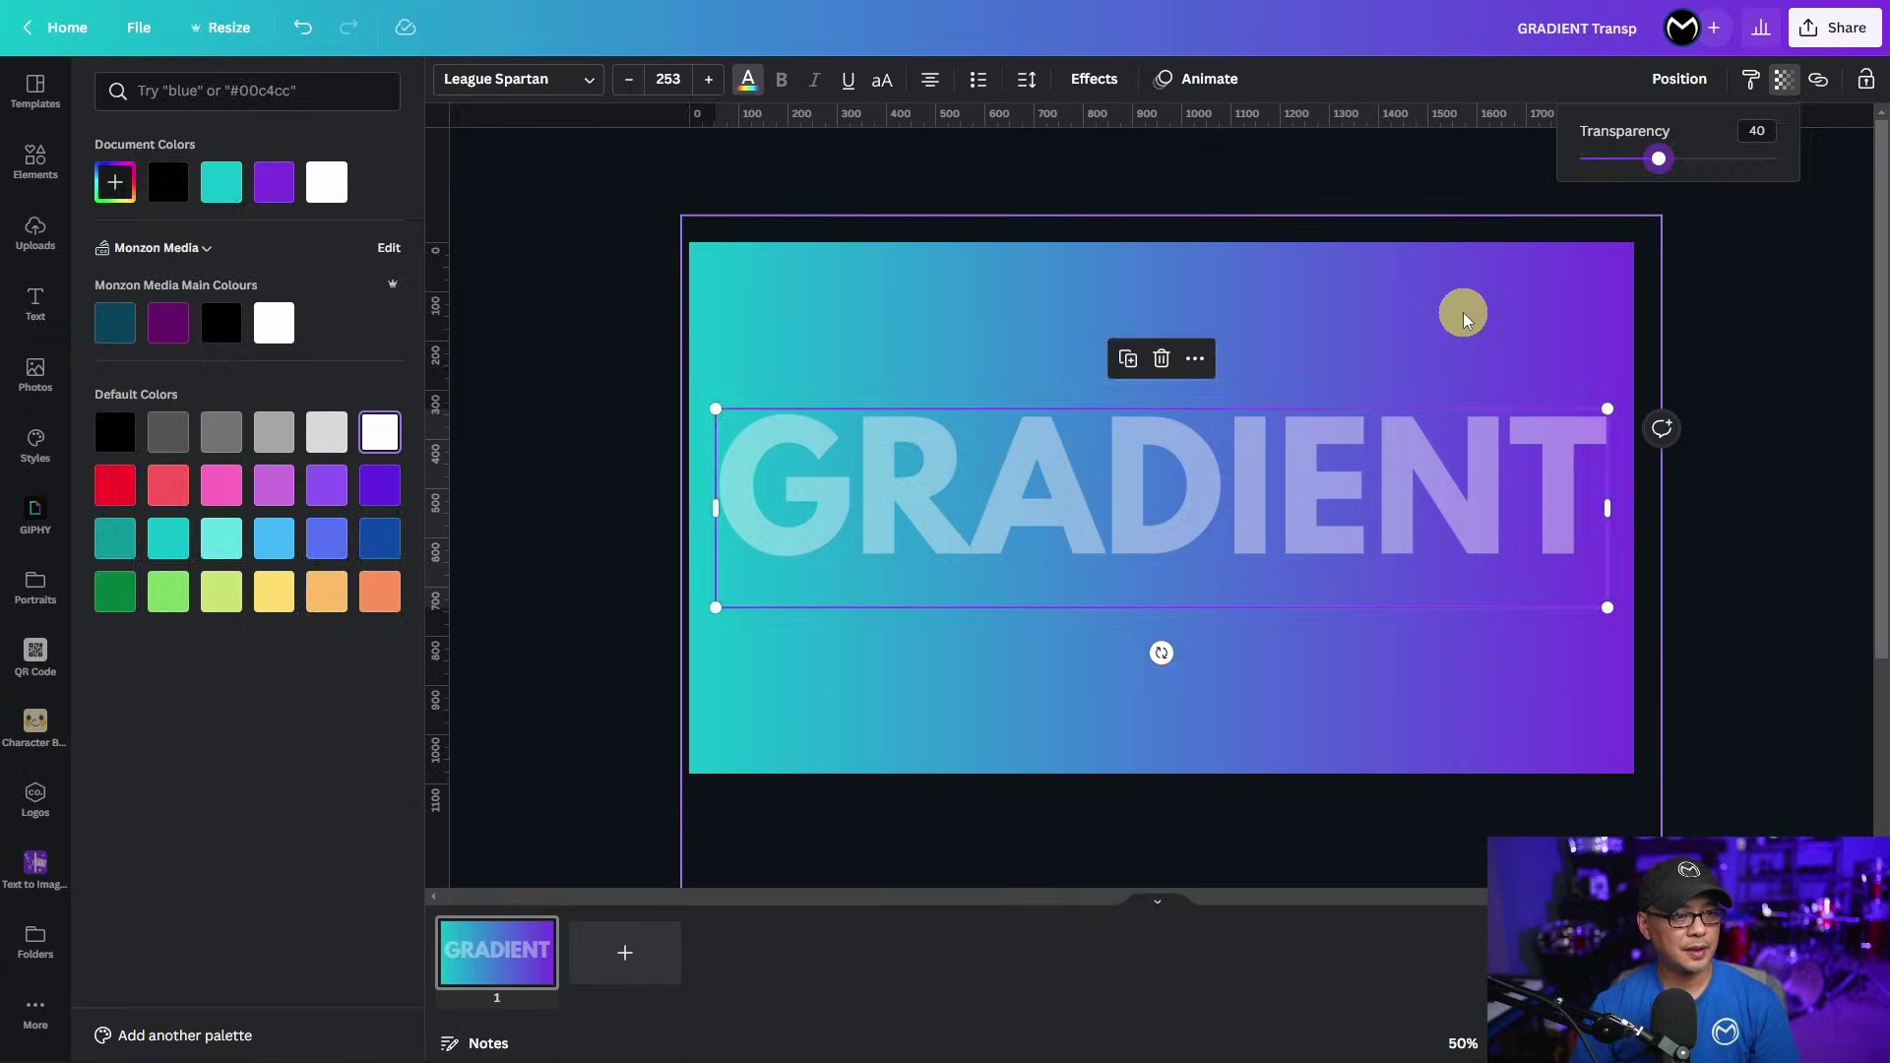
left_click(1464, 312)
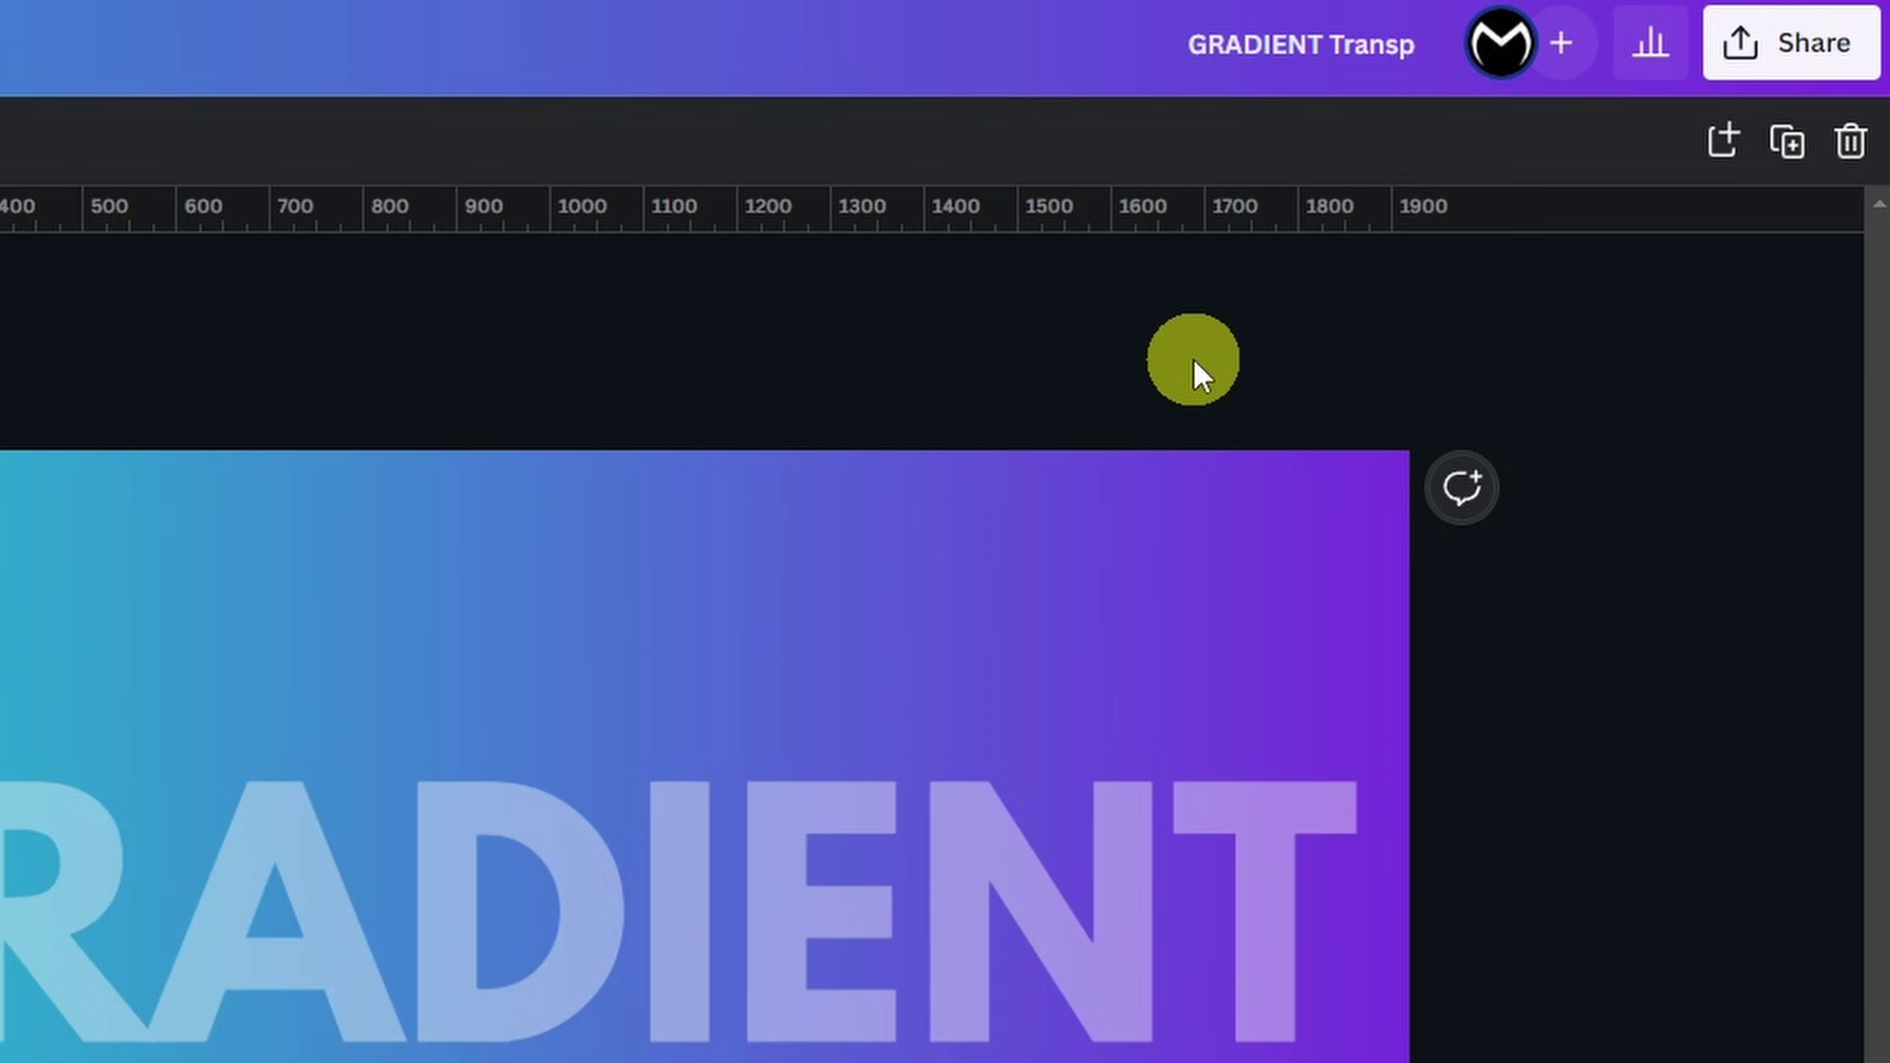
Download the GRADIENT design through the Share menu's download settings.
left_click(1791, 67)
left_click(1472, 984)
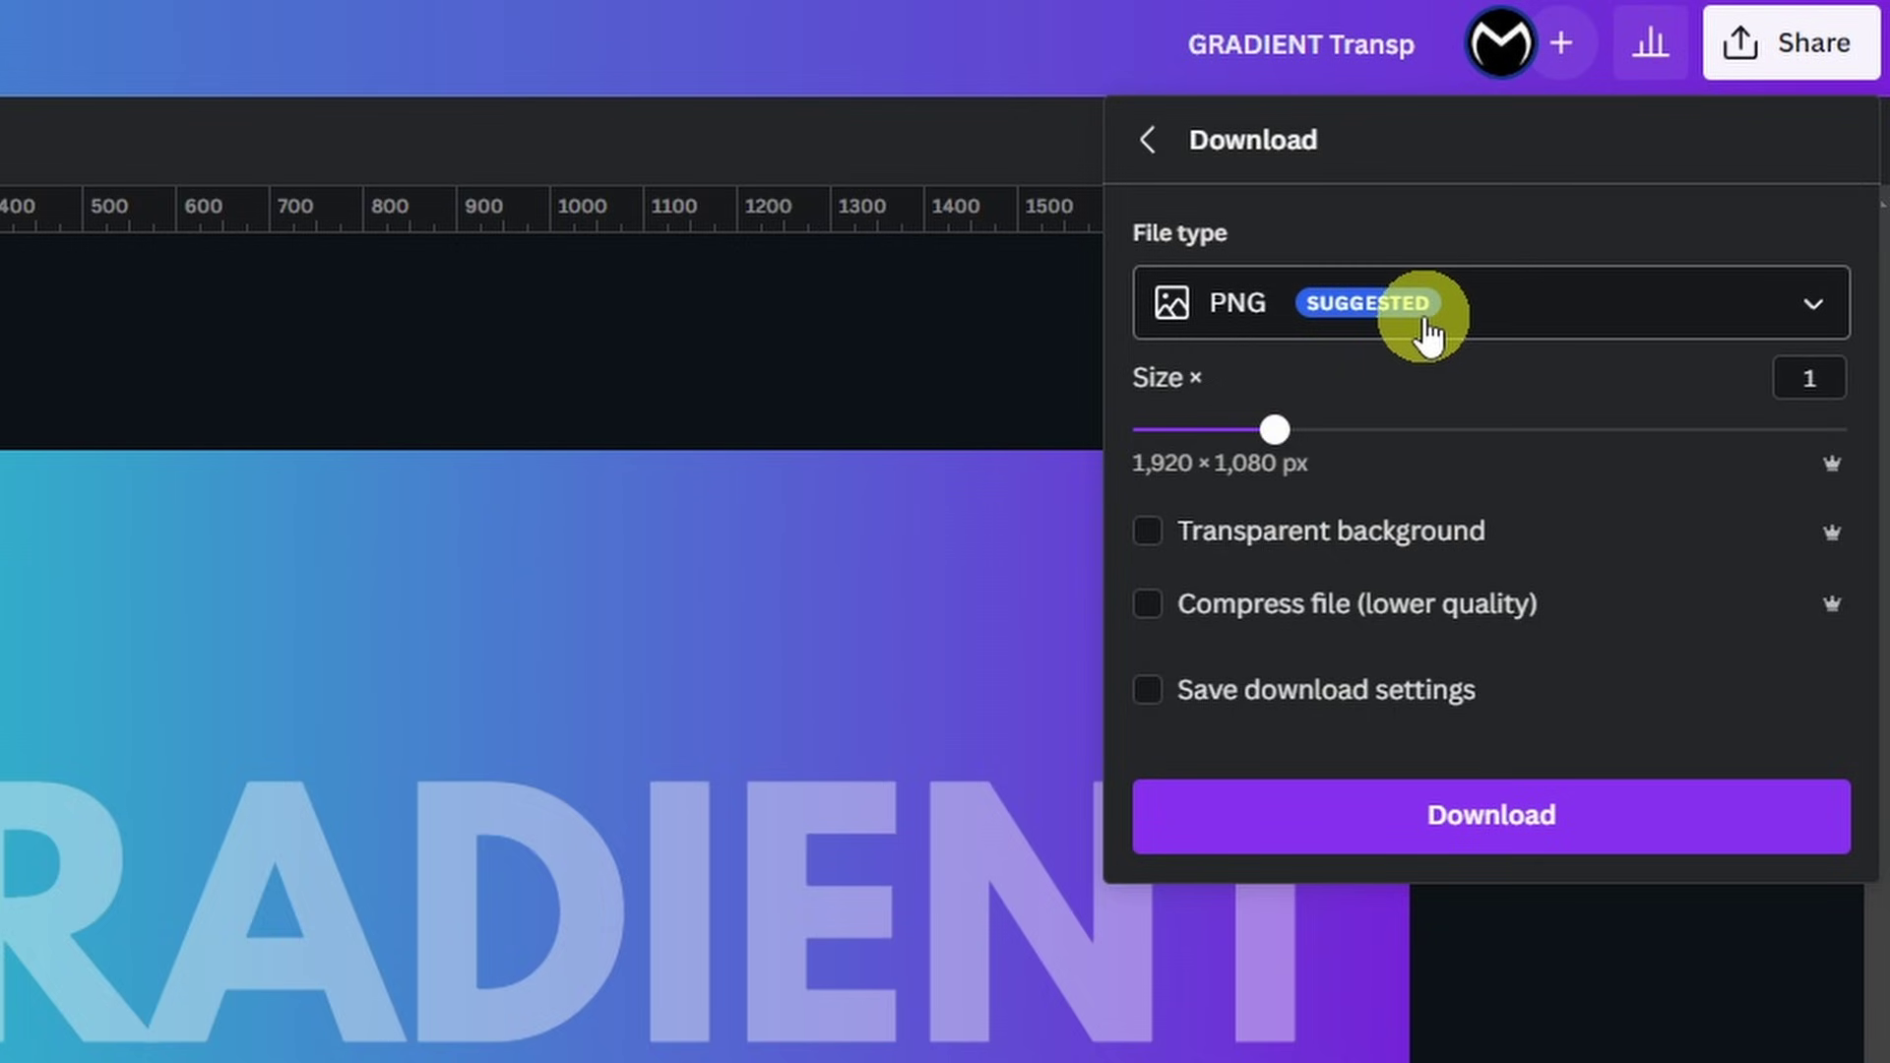
left_click(1600, 819)
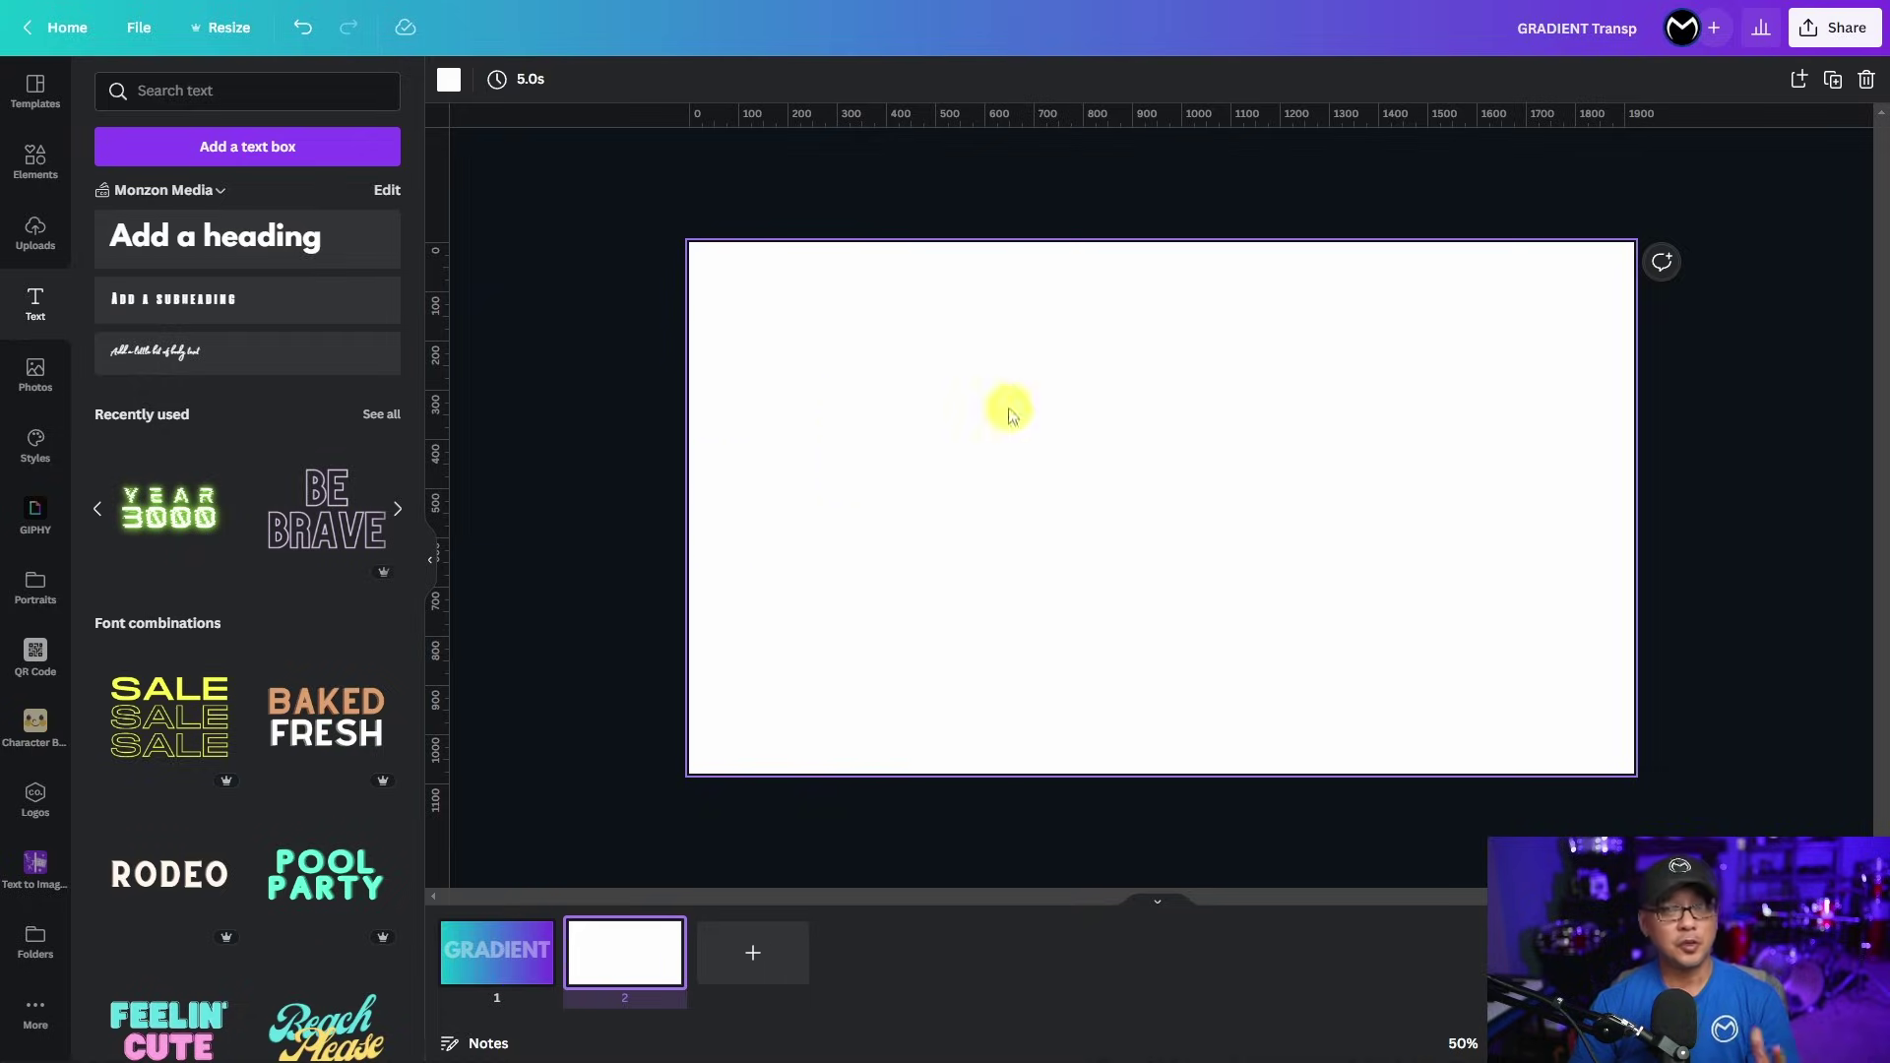
Drag the uploaded GRADIENT image onto blank page 2 and select it.
left_click(38, 237)
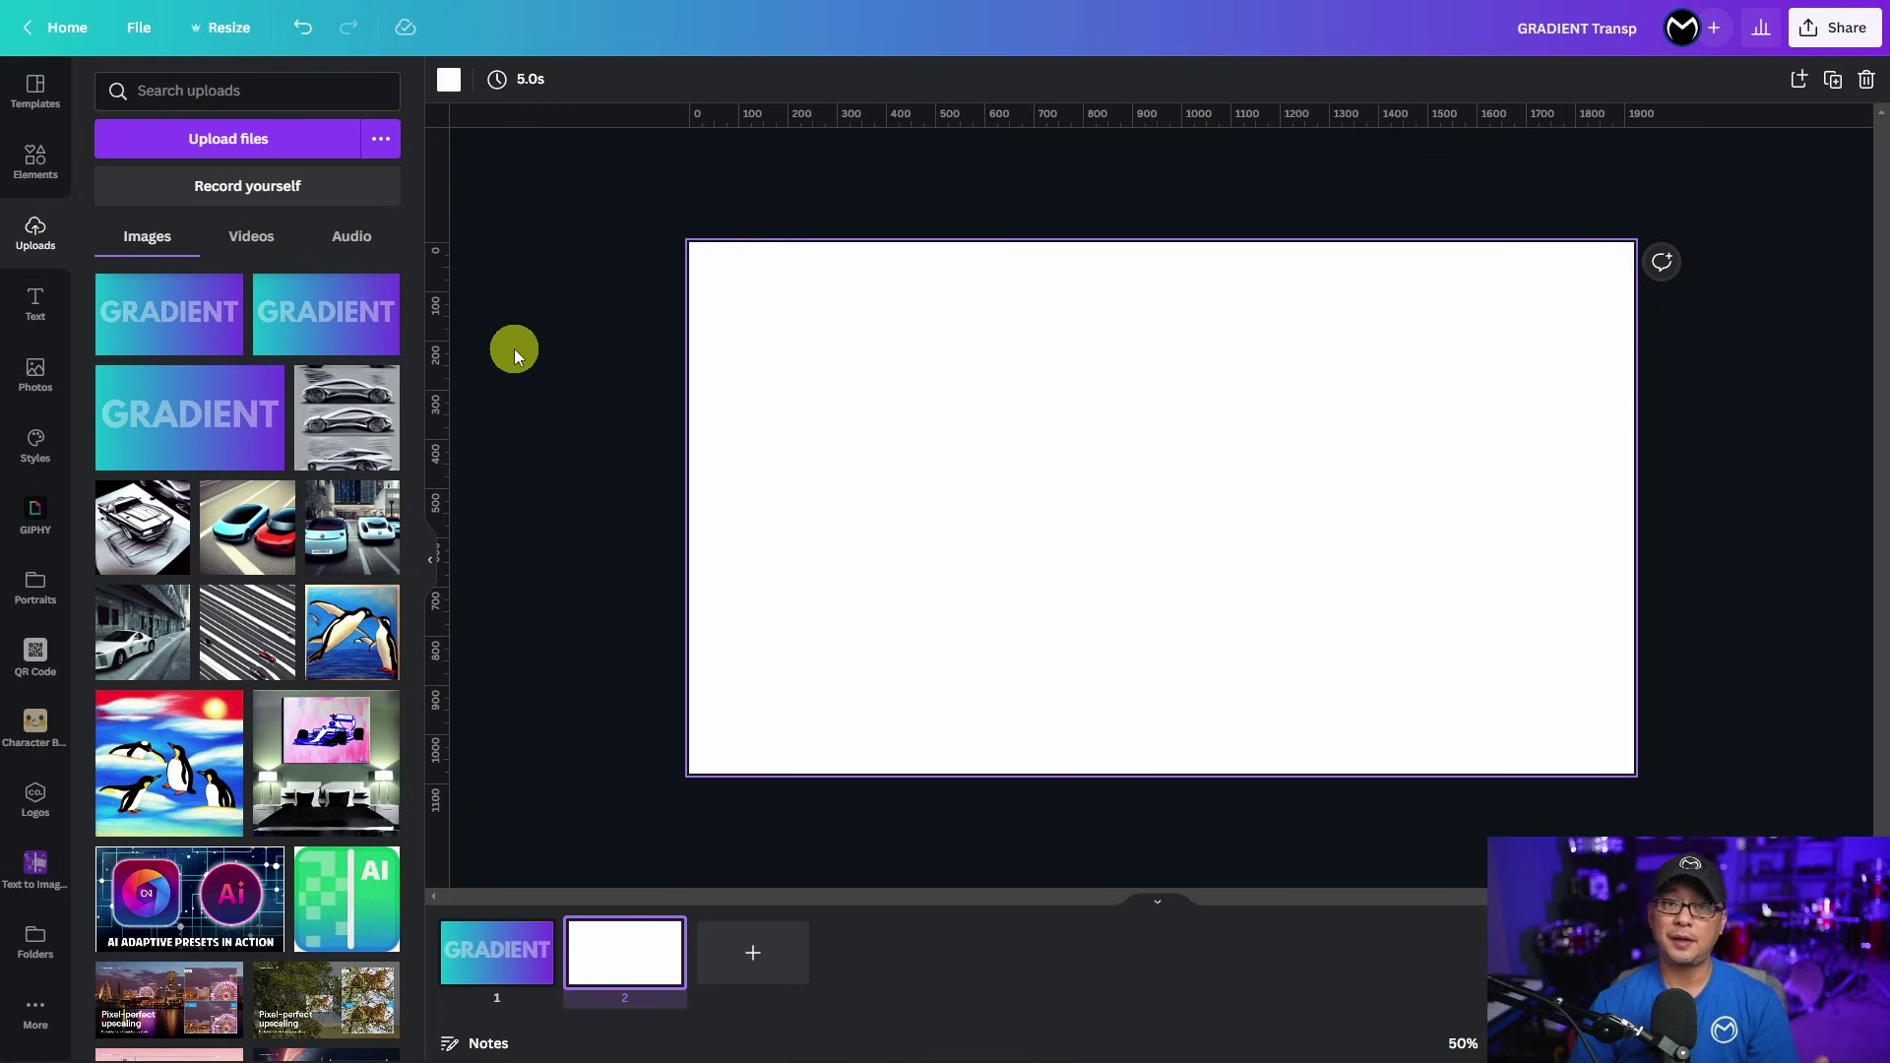
mouse_move(326, 313)
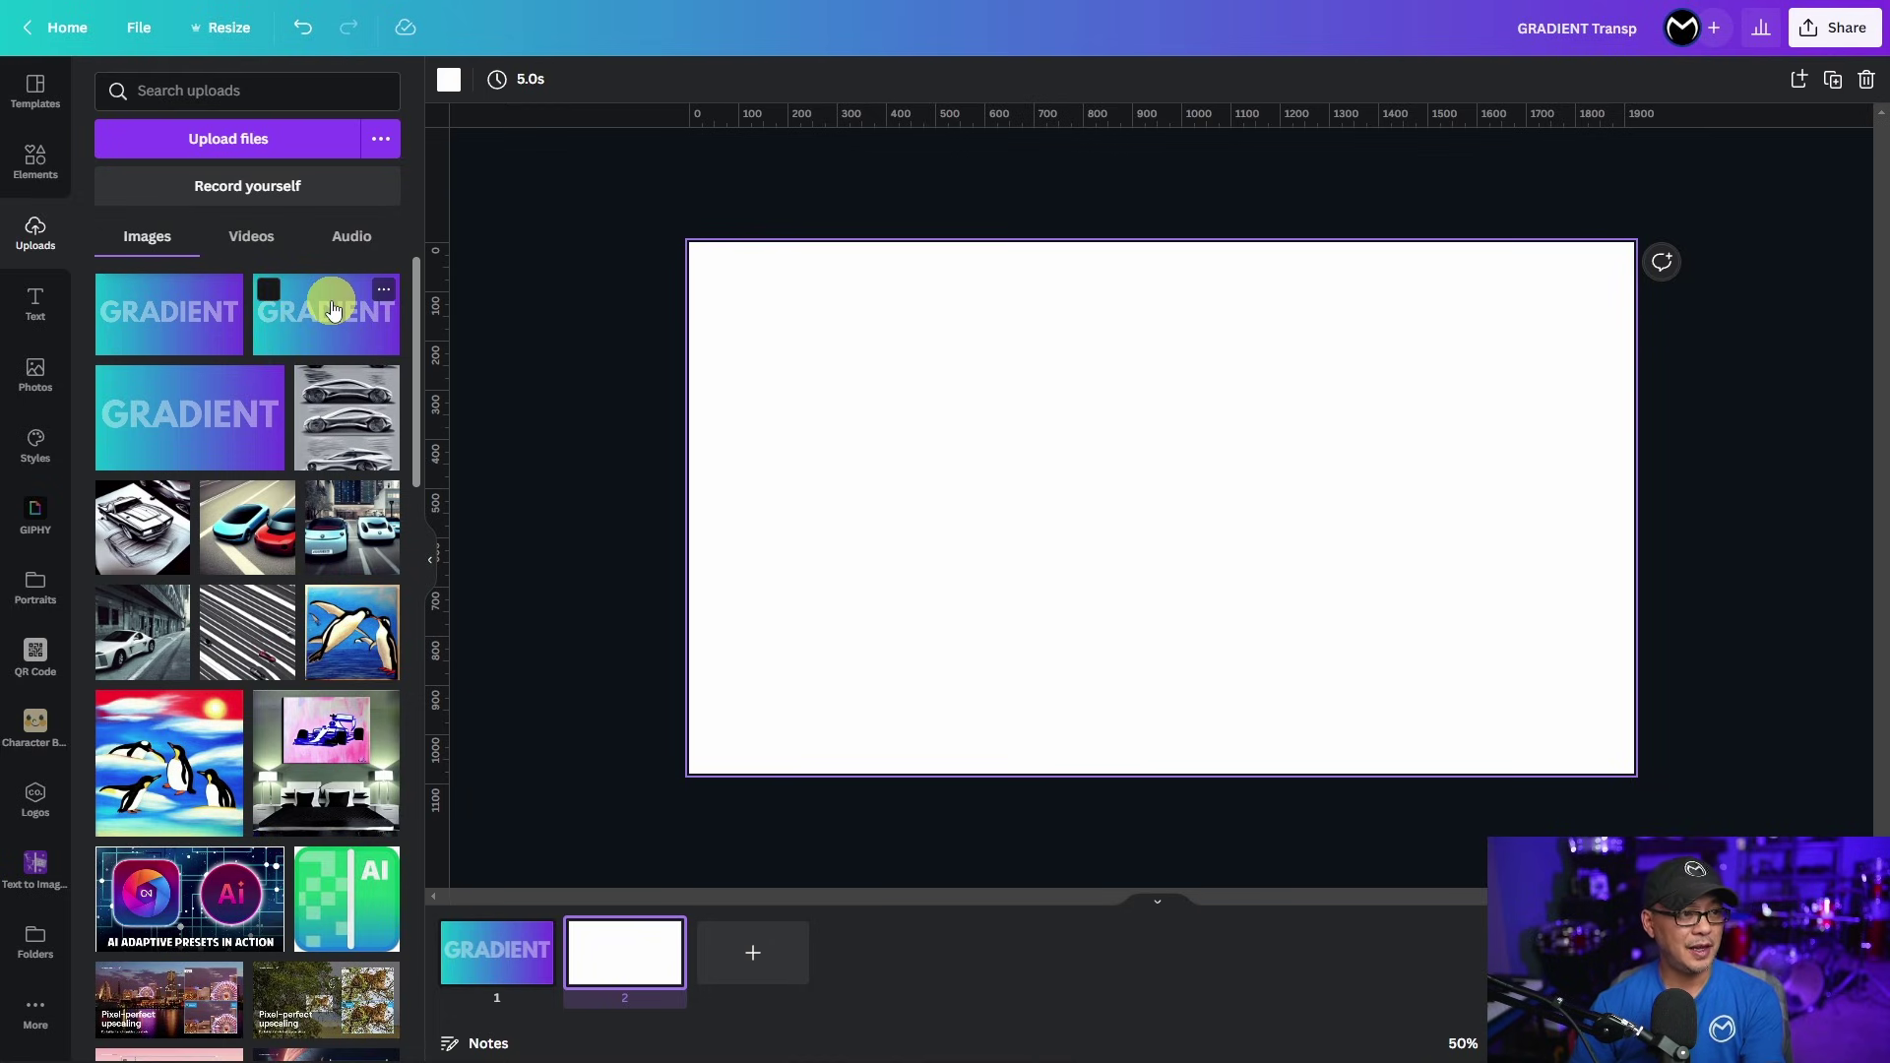
left_click_drag(332, 311, 710, 274)
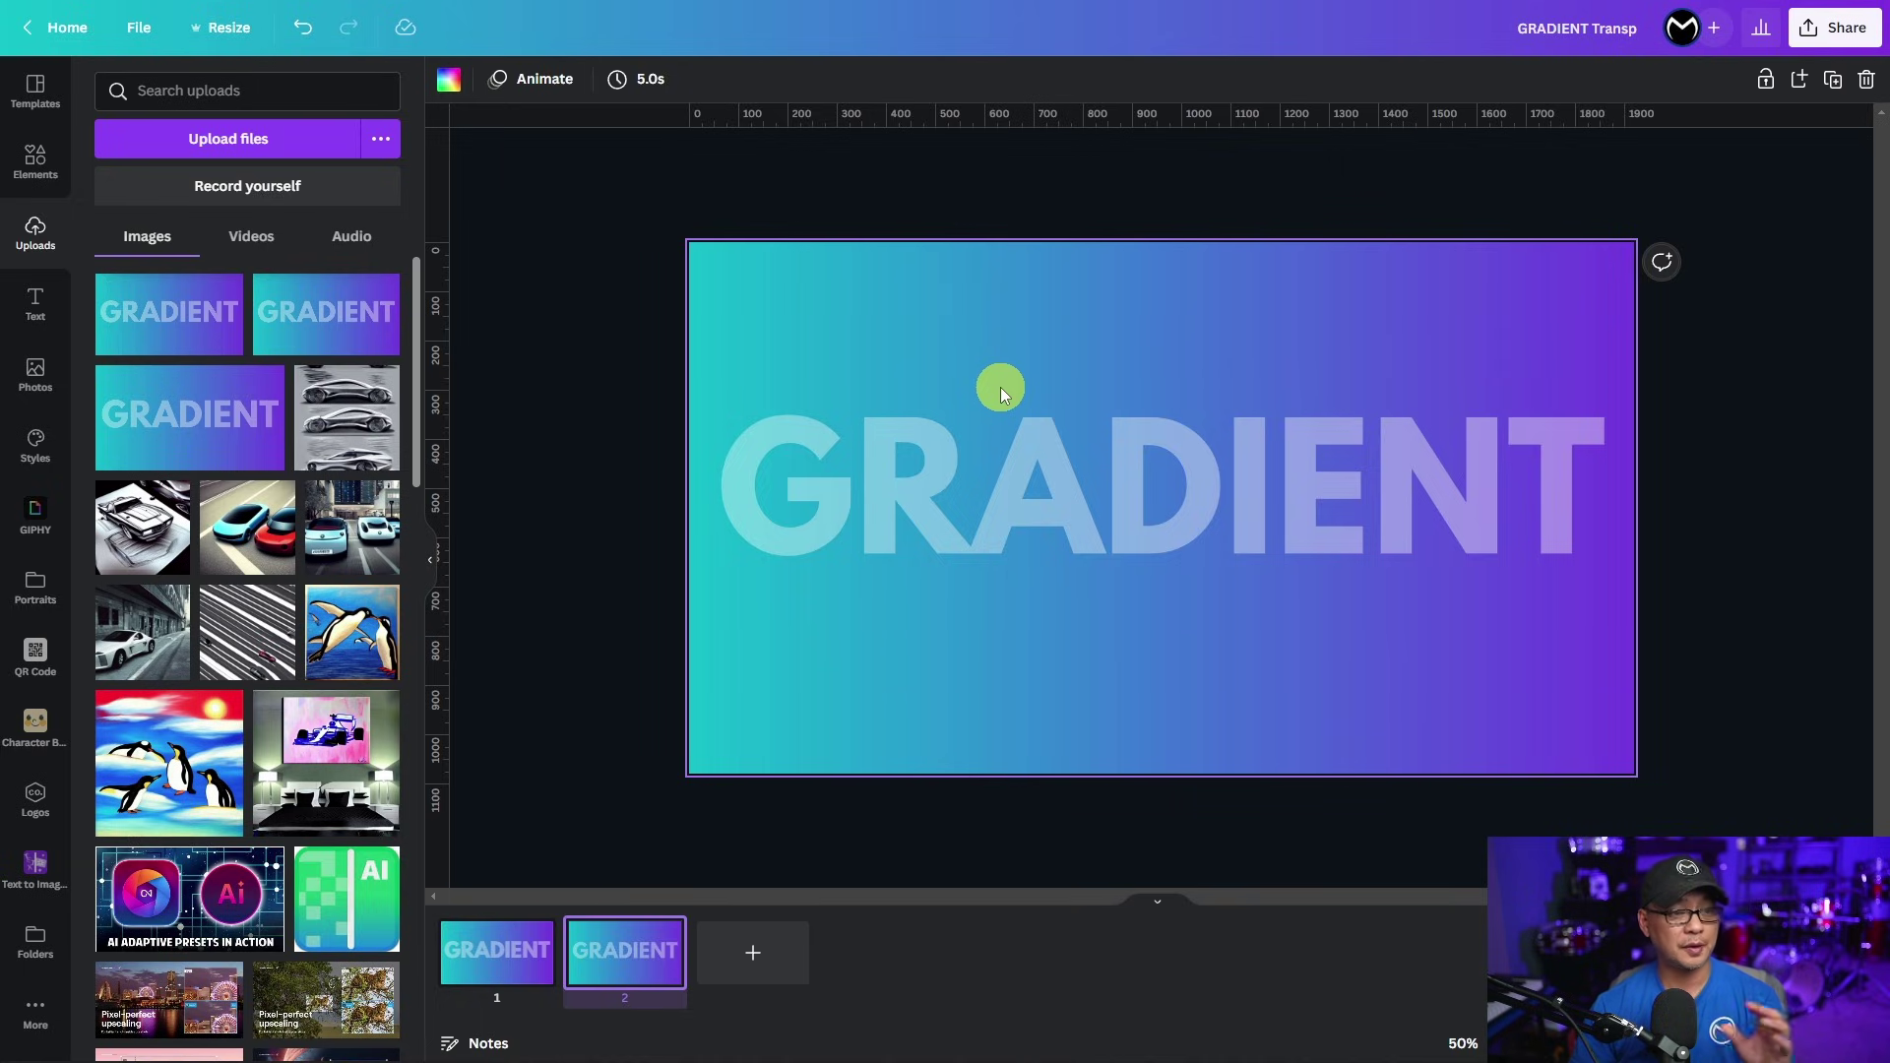
left_click(1036, 358)
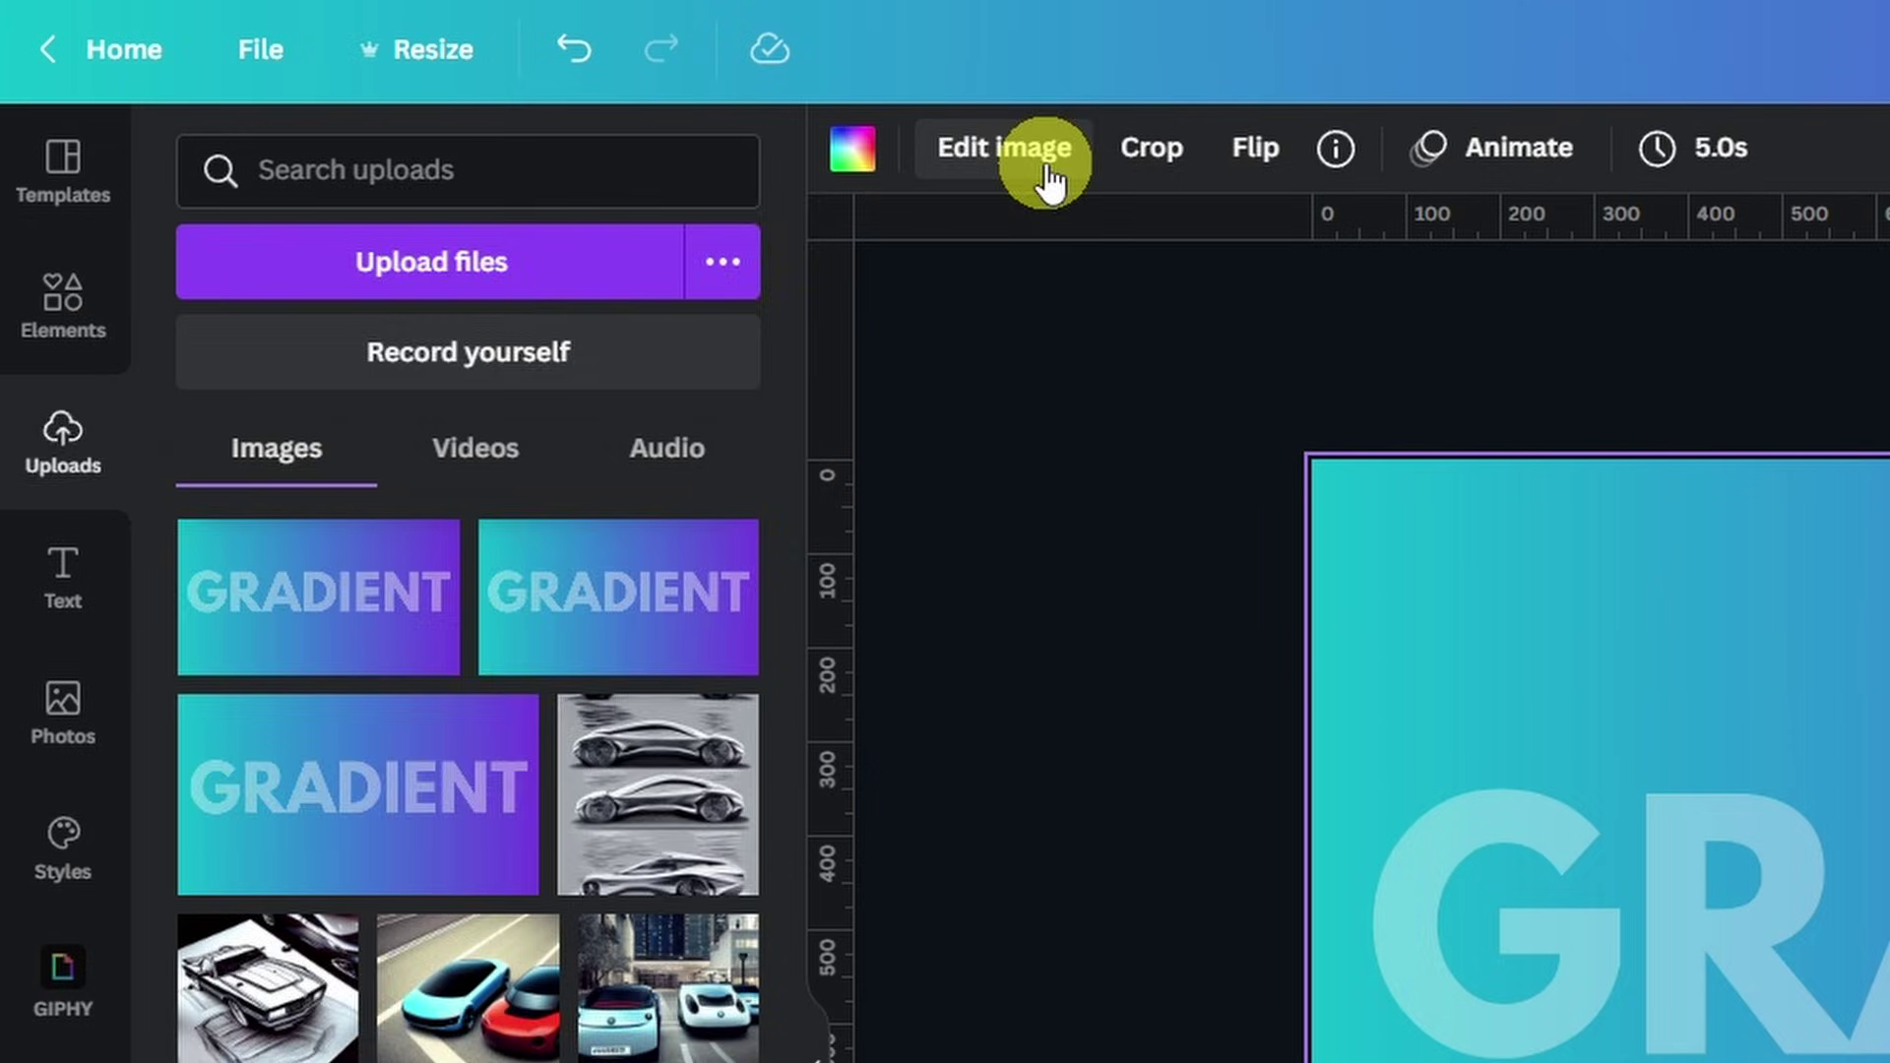
Remove the image's gradient background with Background Remover and apply it.
left_click(608, 92)
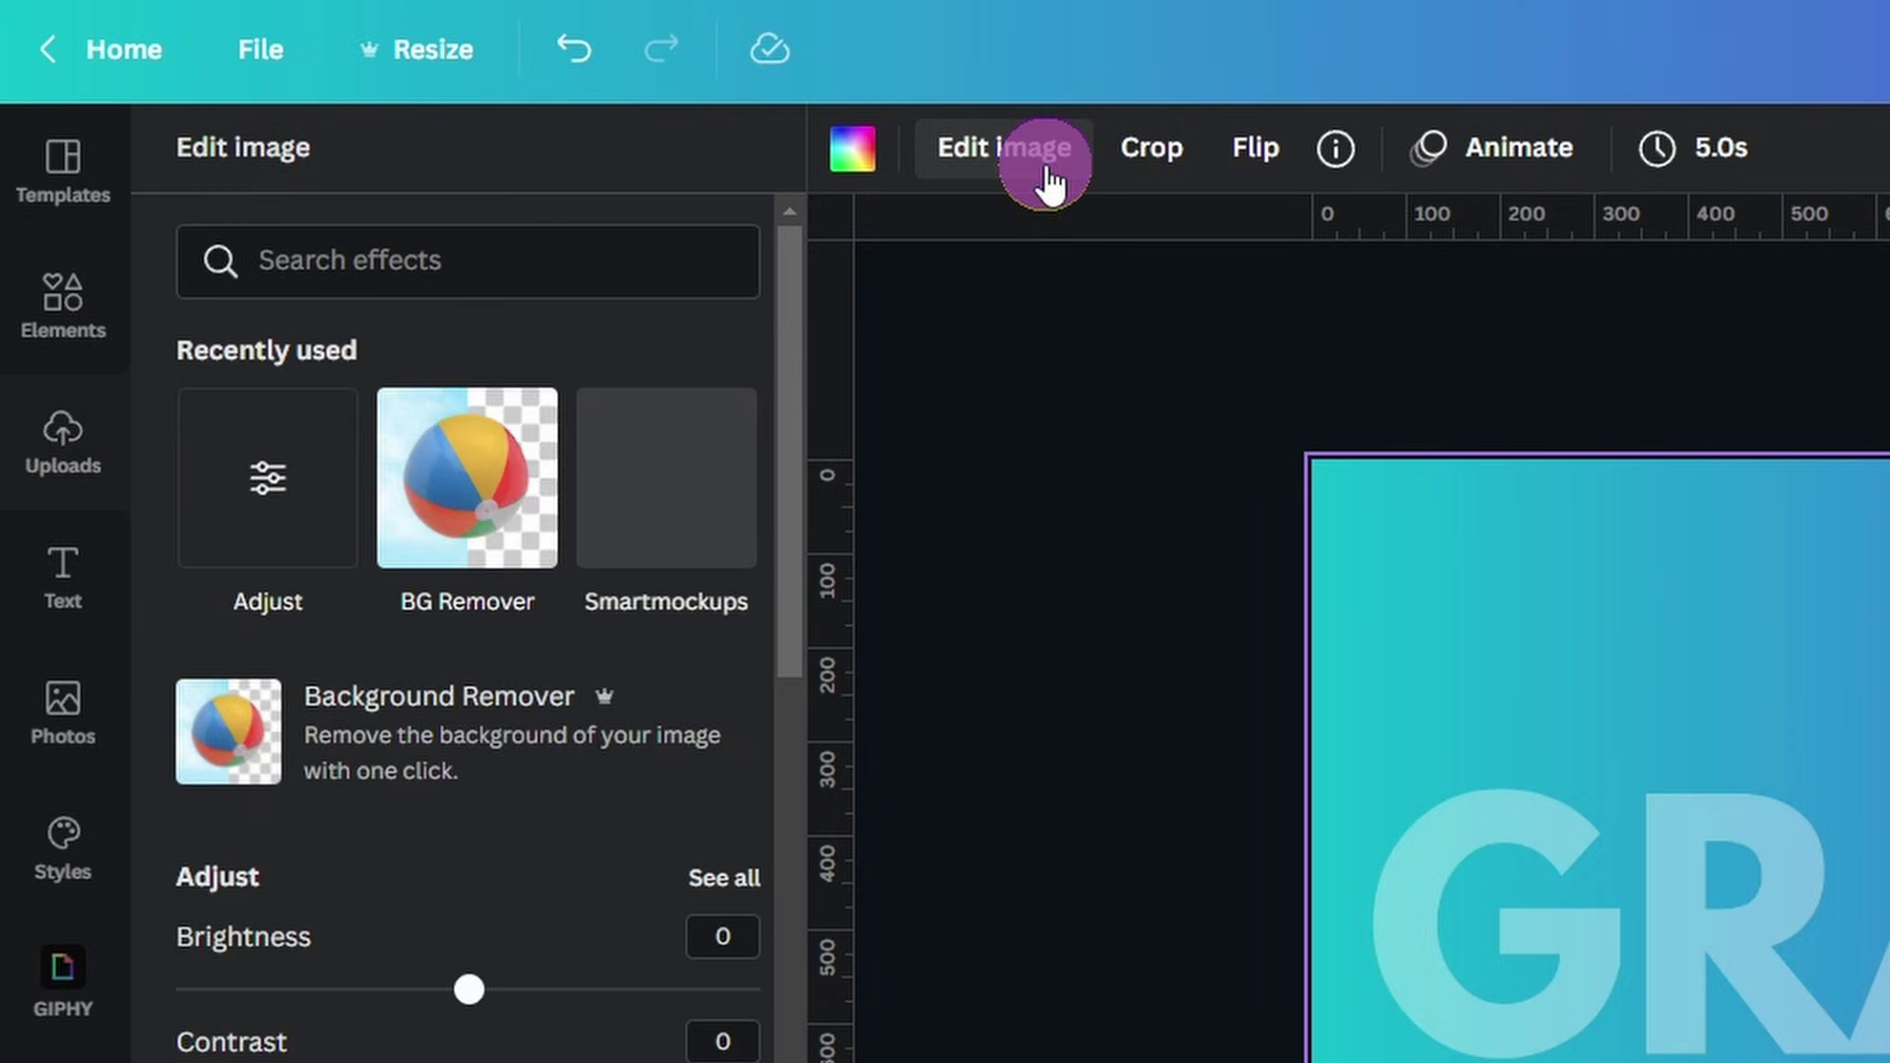
left_click(433, 716)
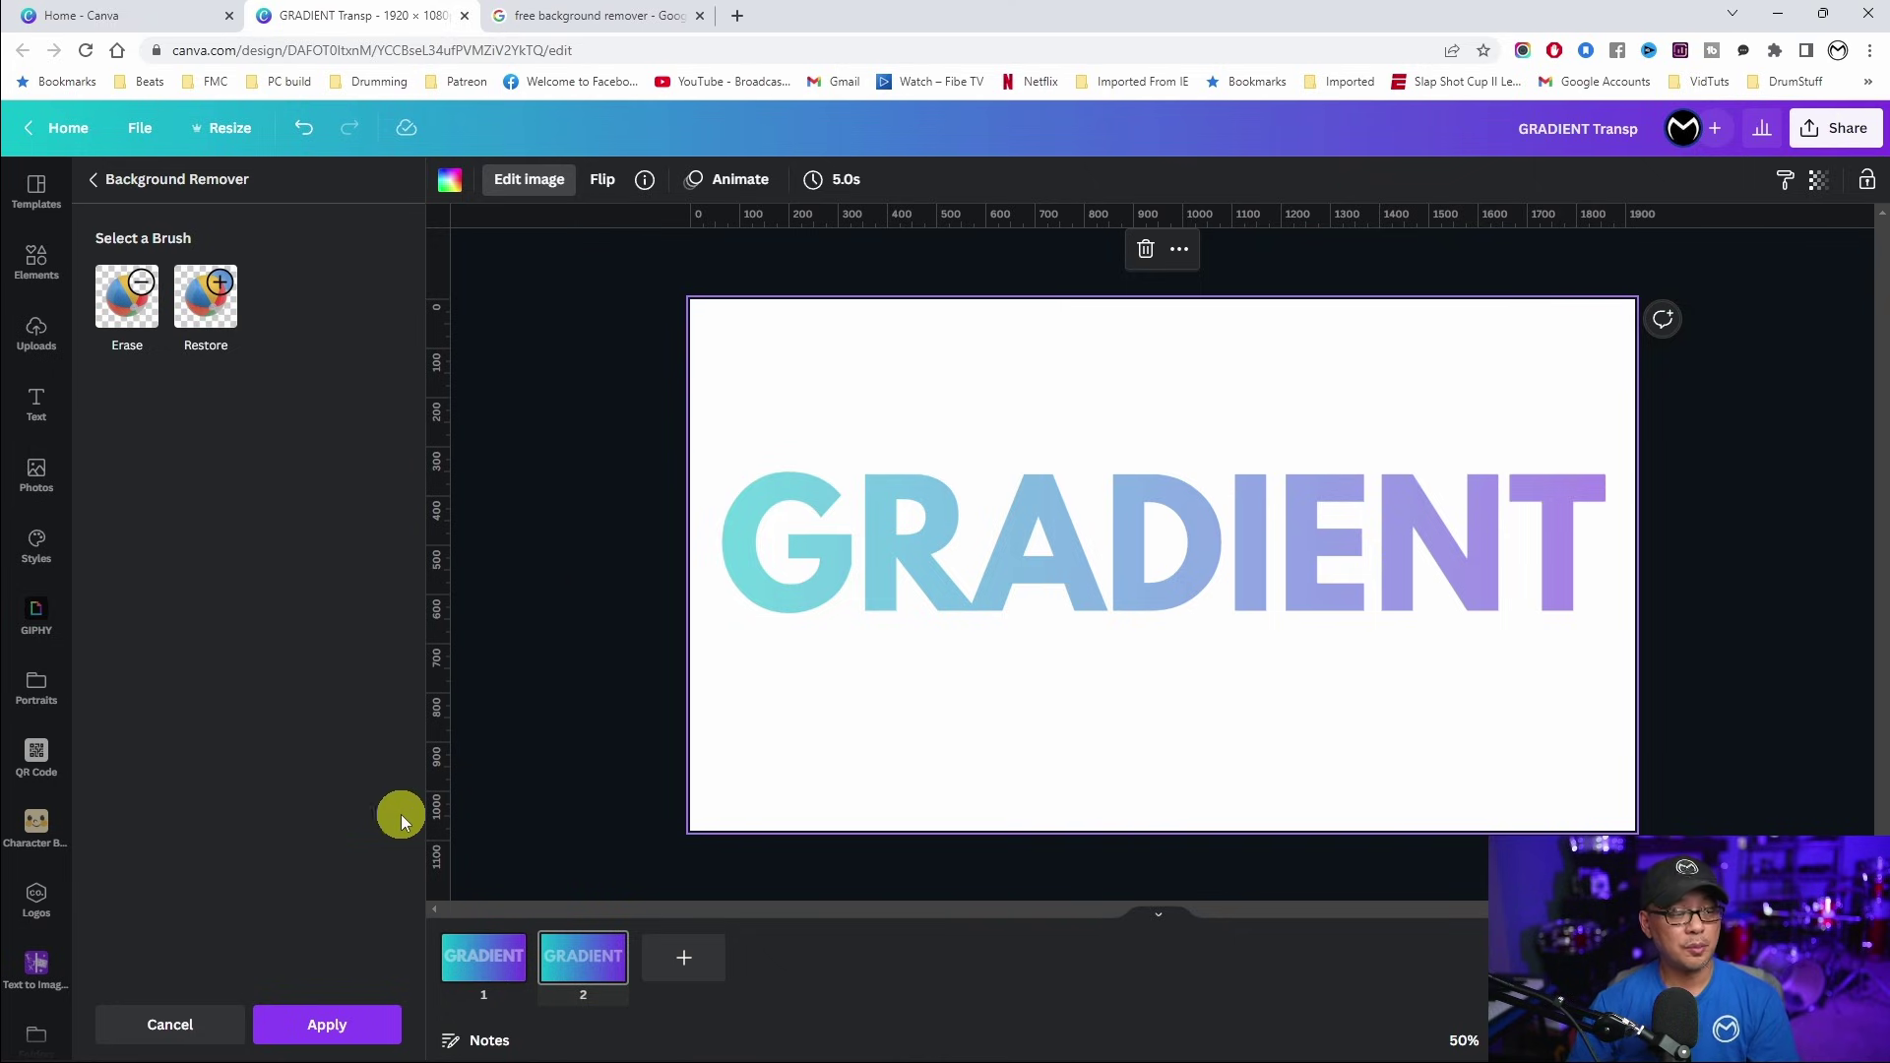
left_click(327, 1023)
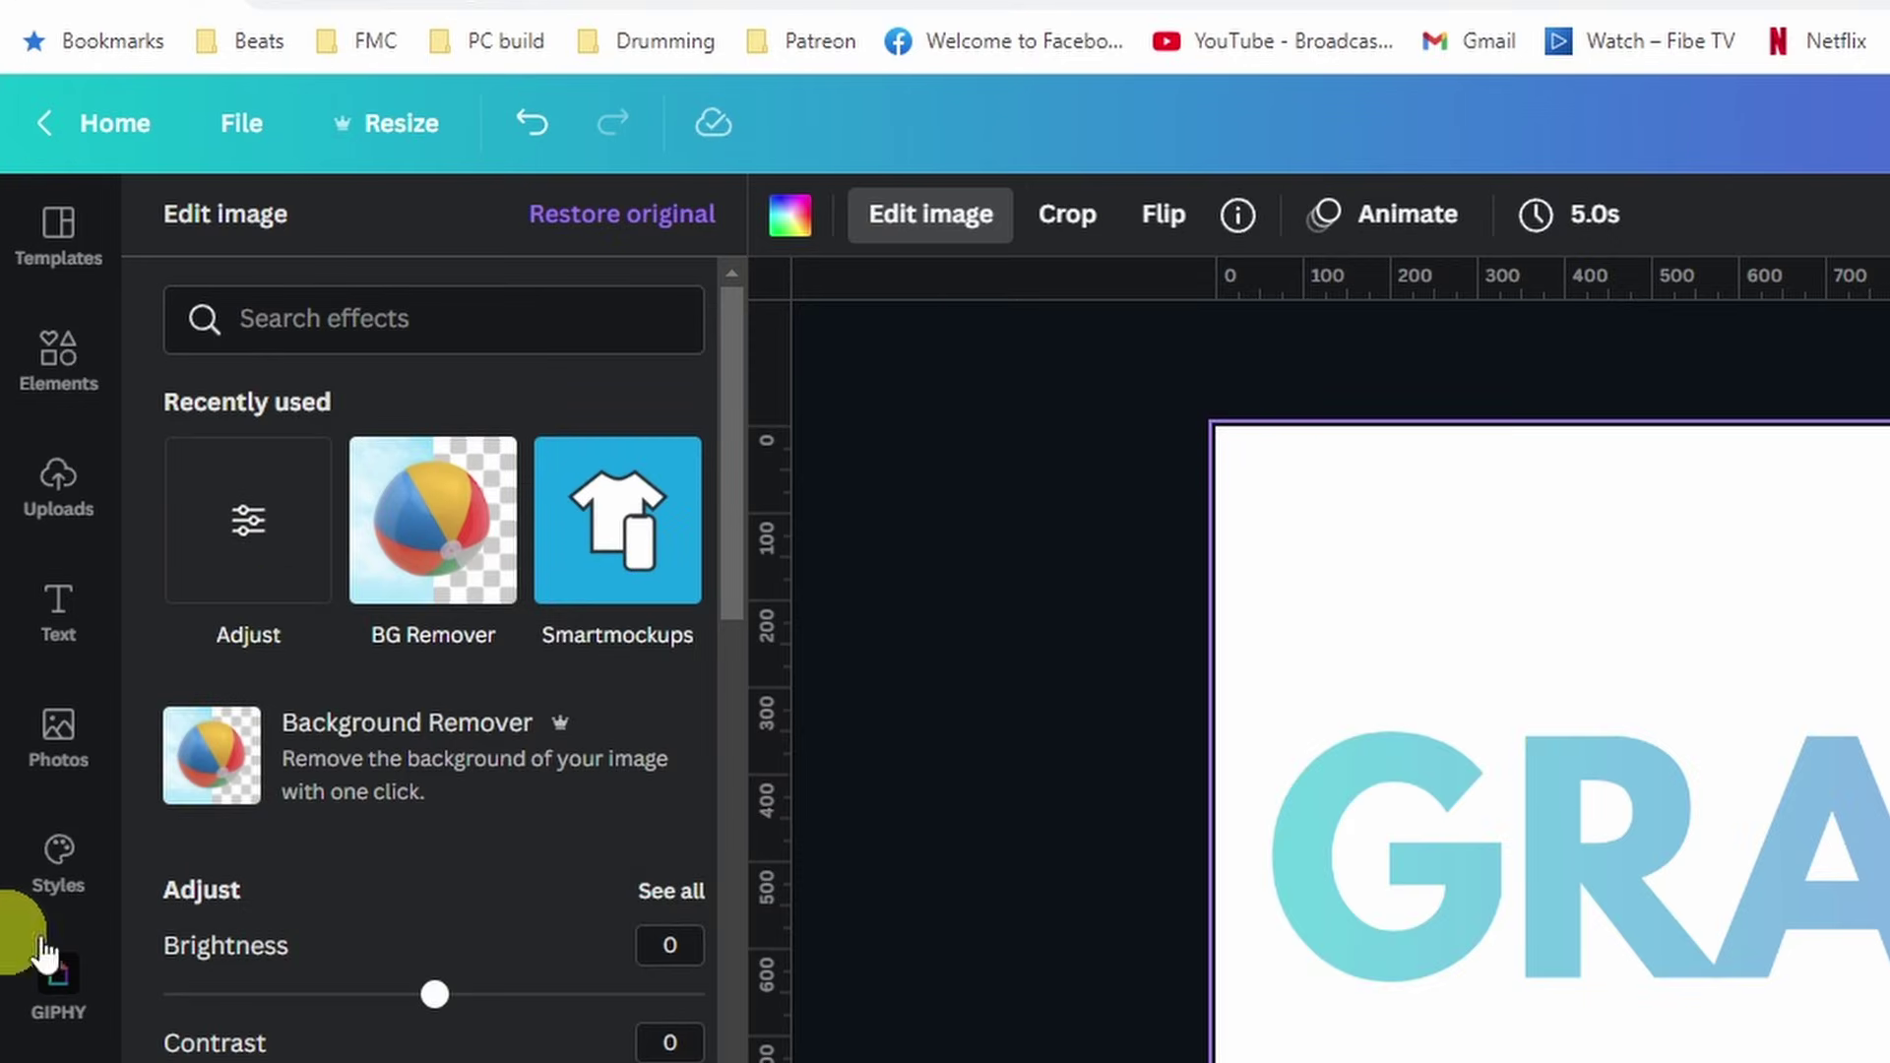
Adjust the lettering to brightness -28, contrast 44, saturation 43 and vibrance 29.
left_click(674, 892)
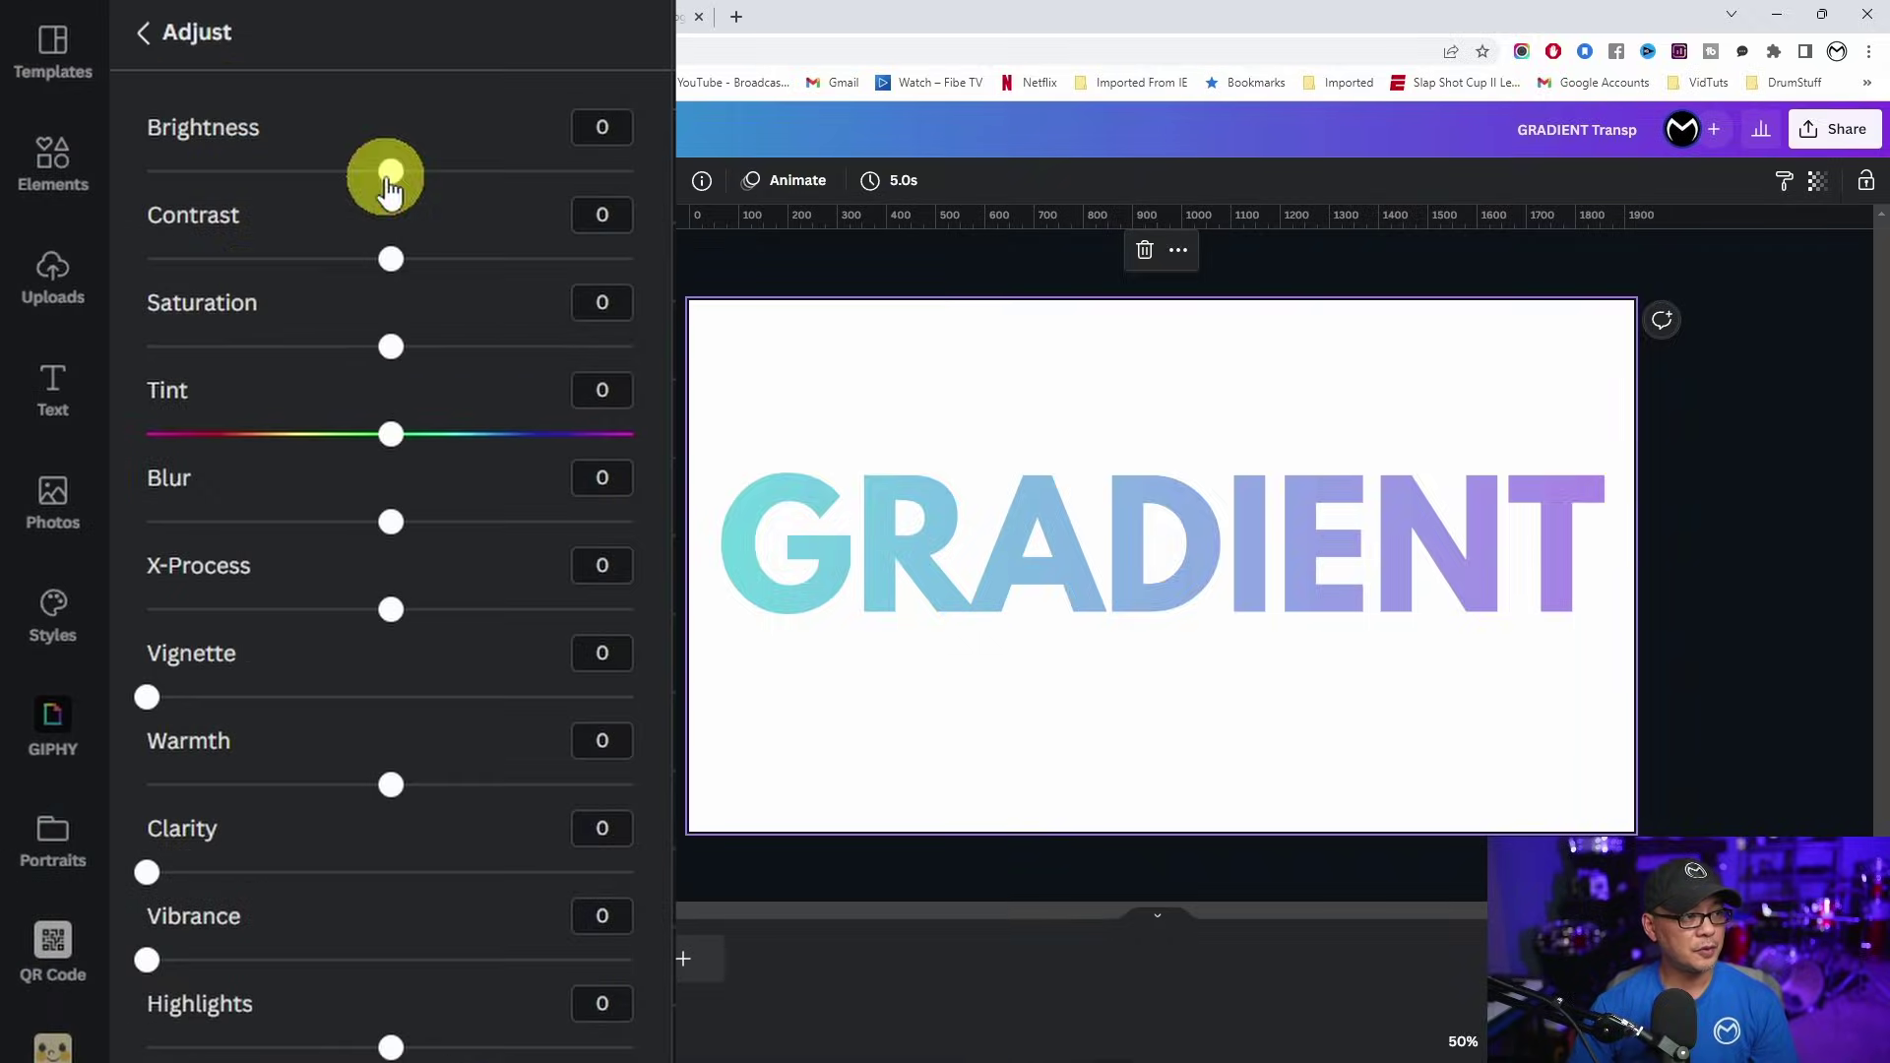
left_click_drag(390, 175, 350, 192)
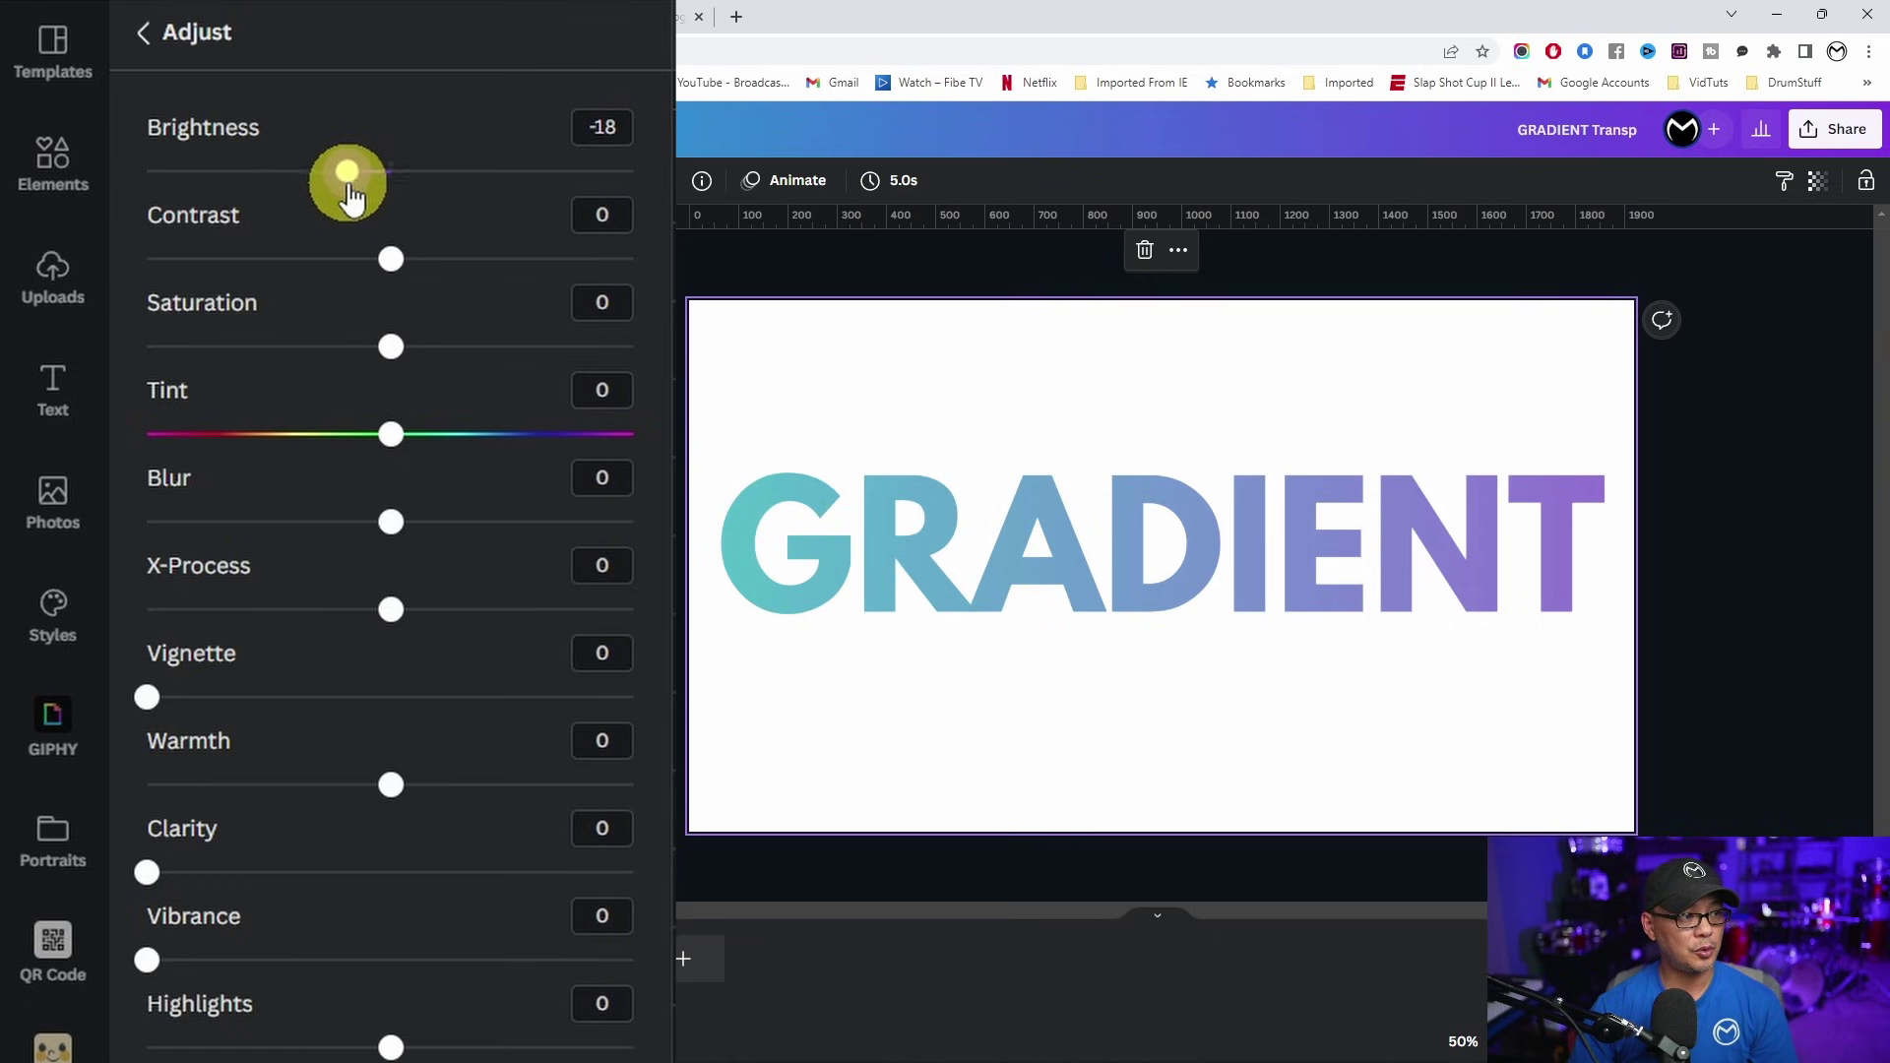
mouse_move(392, 260)
left_mouse_down()
mouse_move(482, 277)
mouse_move(498, 259)
left_mouse_up()
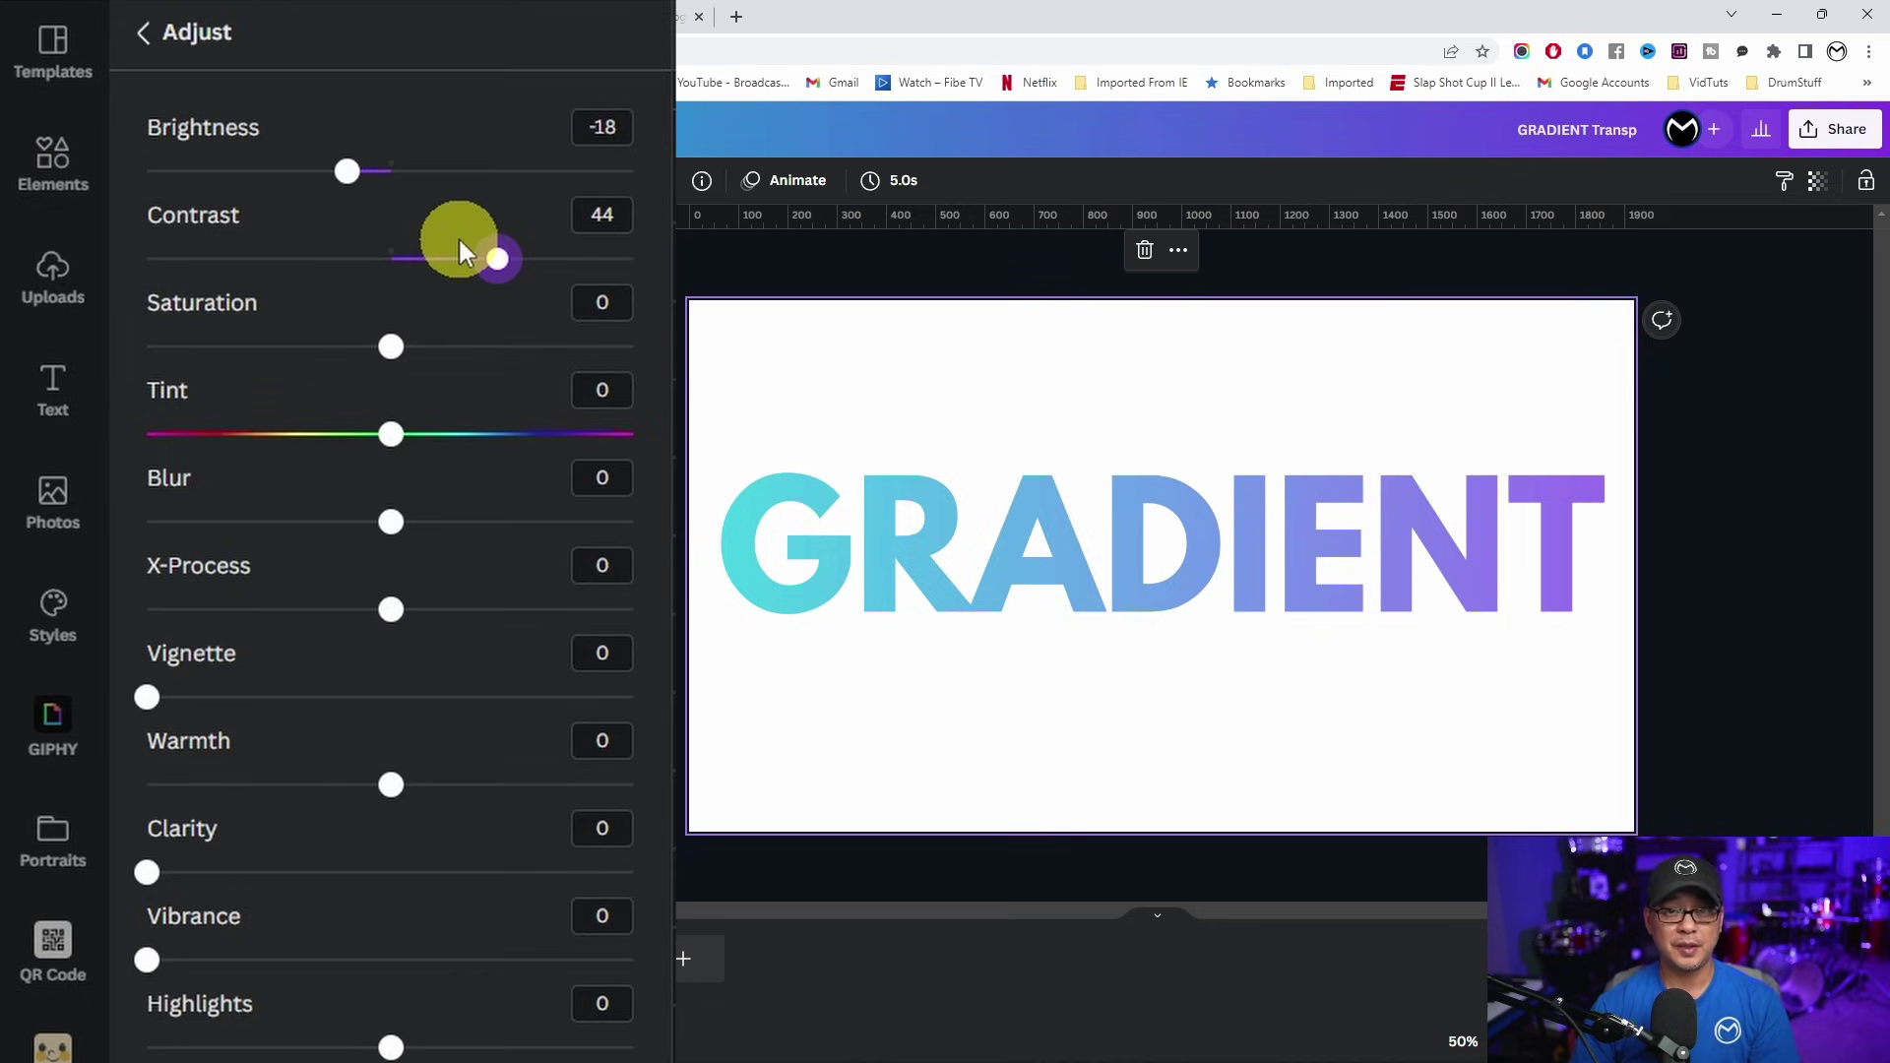
left_click_drag(346, 175, 322, 175)
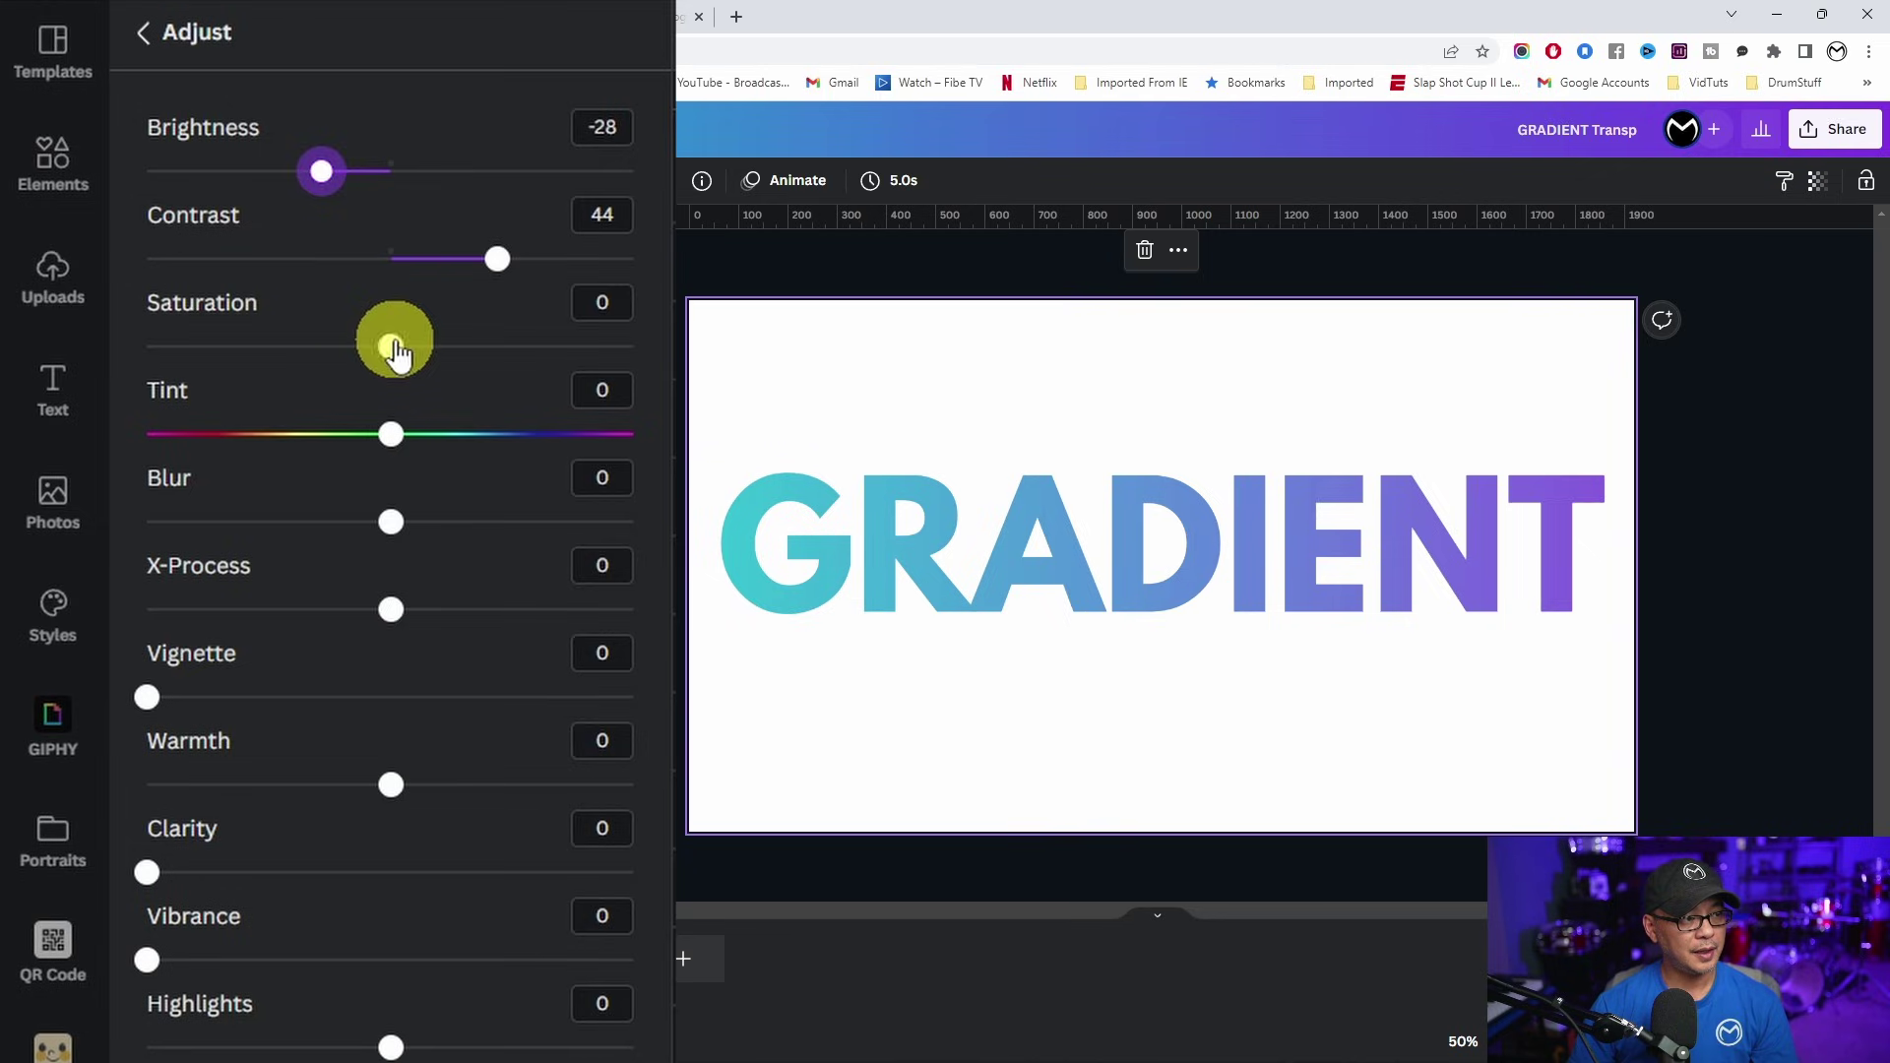
left_click_drag(392, 346, 496, 359)
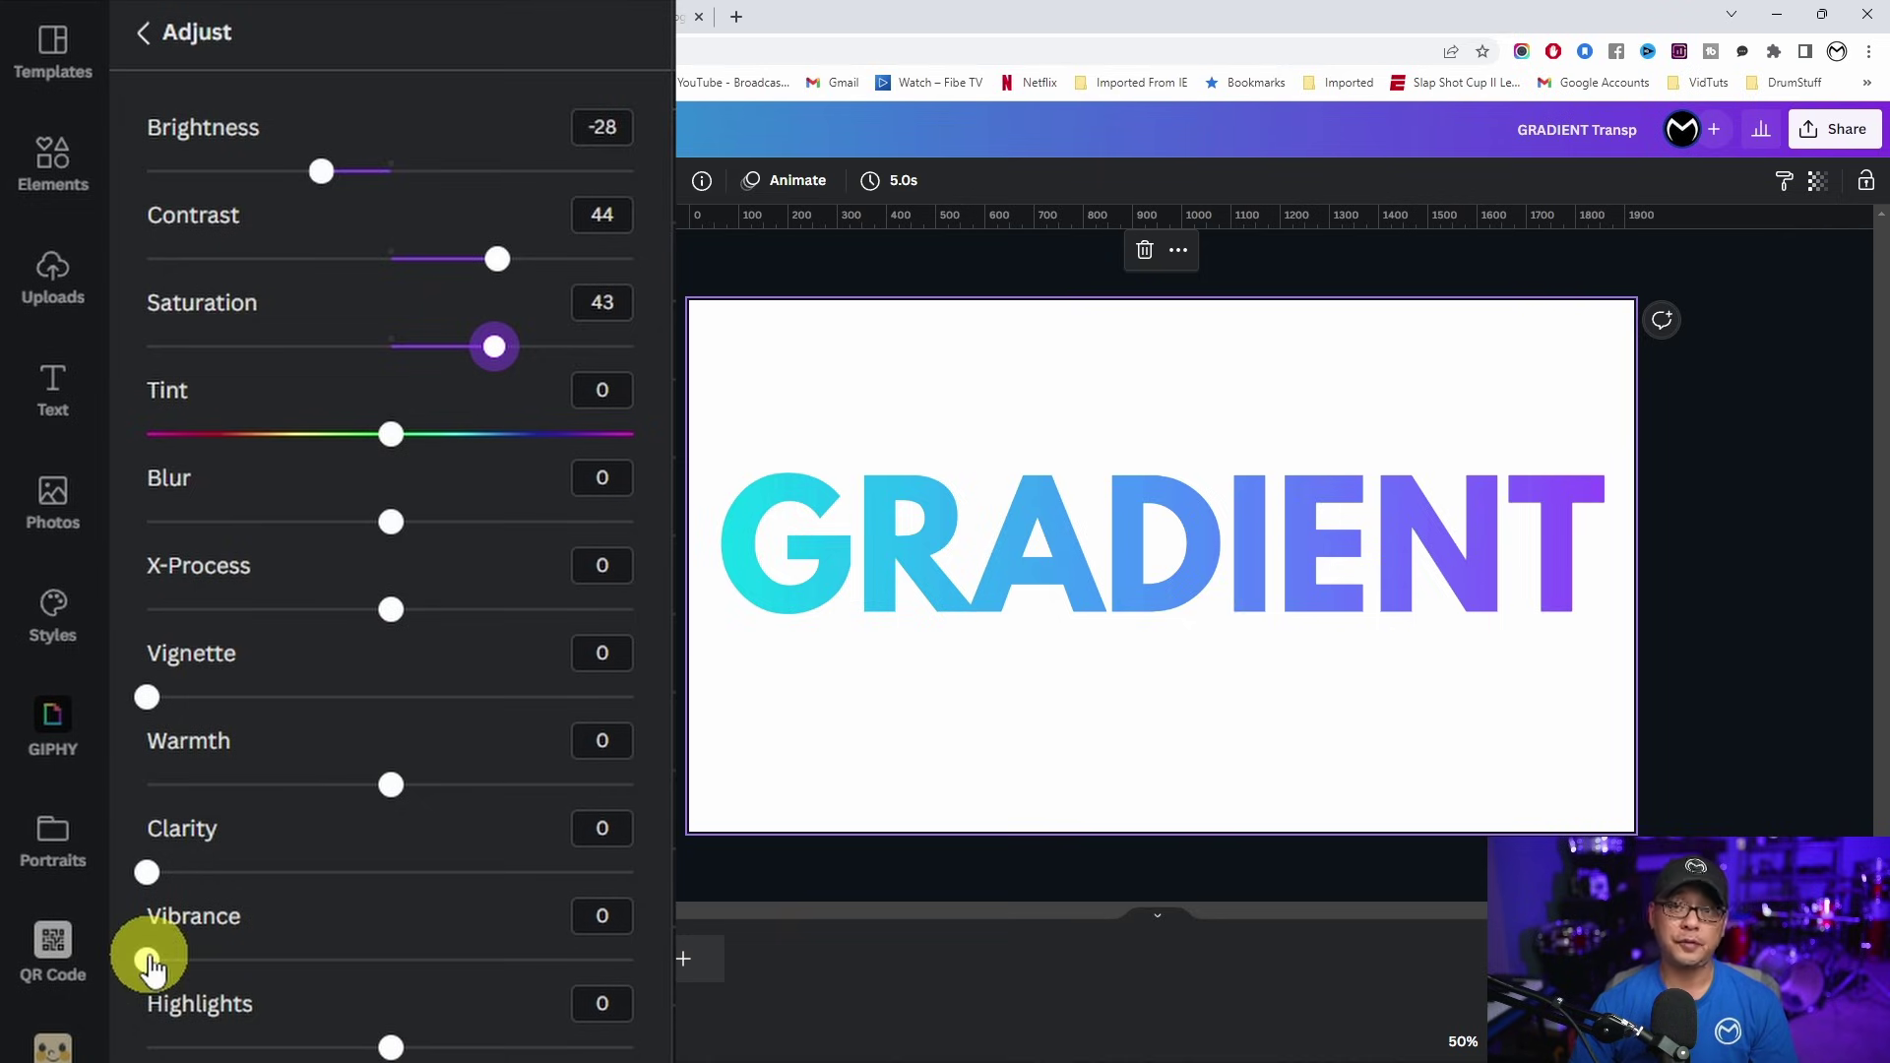
mouse_move(150, 962)
left_mouse_down()
mouse_move(380, 963)
mouse_move(245, 965)
mouse_move(291, 970)
left_mouse_up()
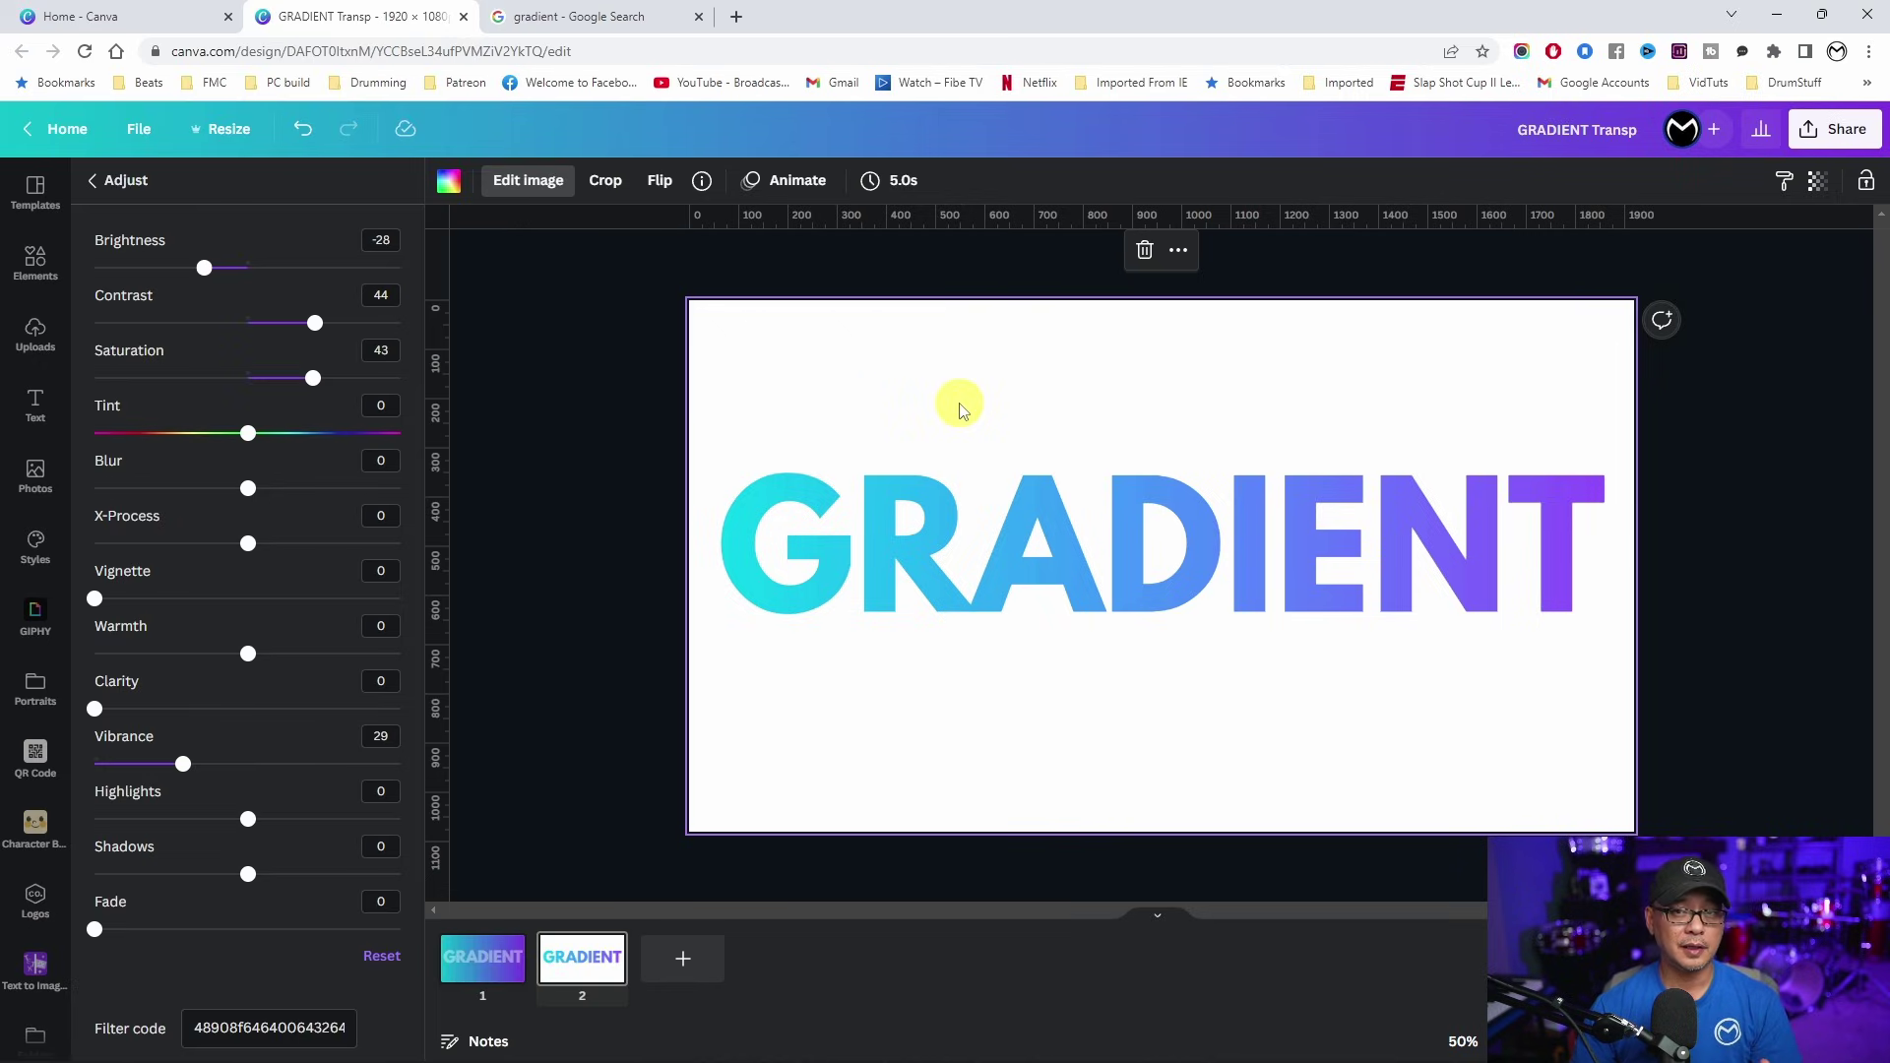
Download the design with the Transparent background option ticked.
left_click(1831, 129)
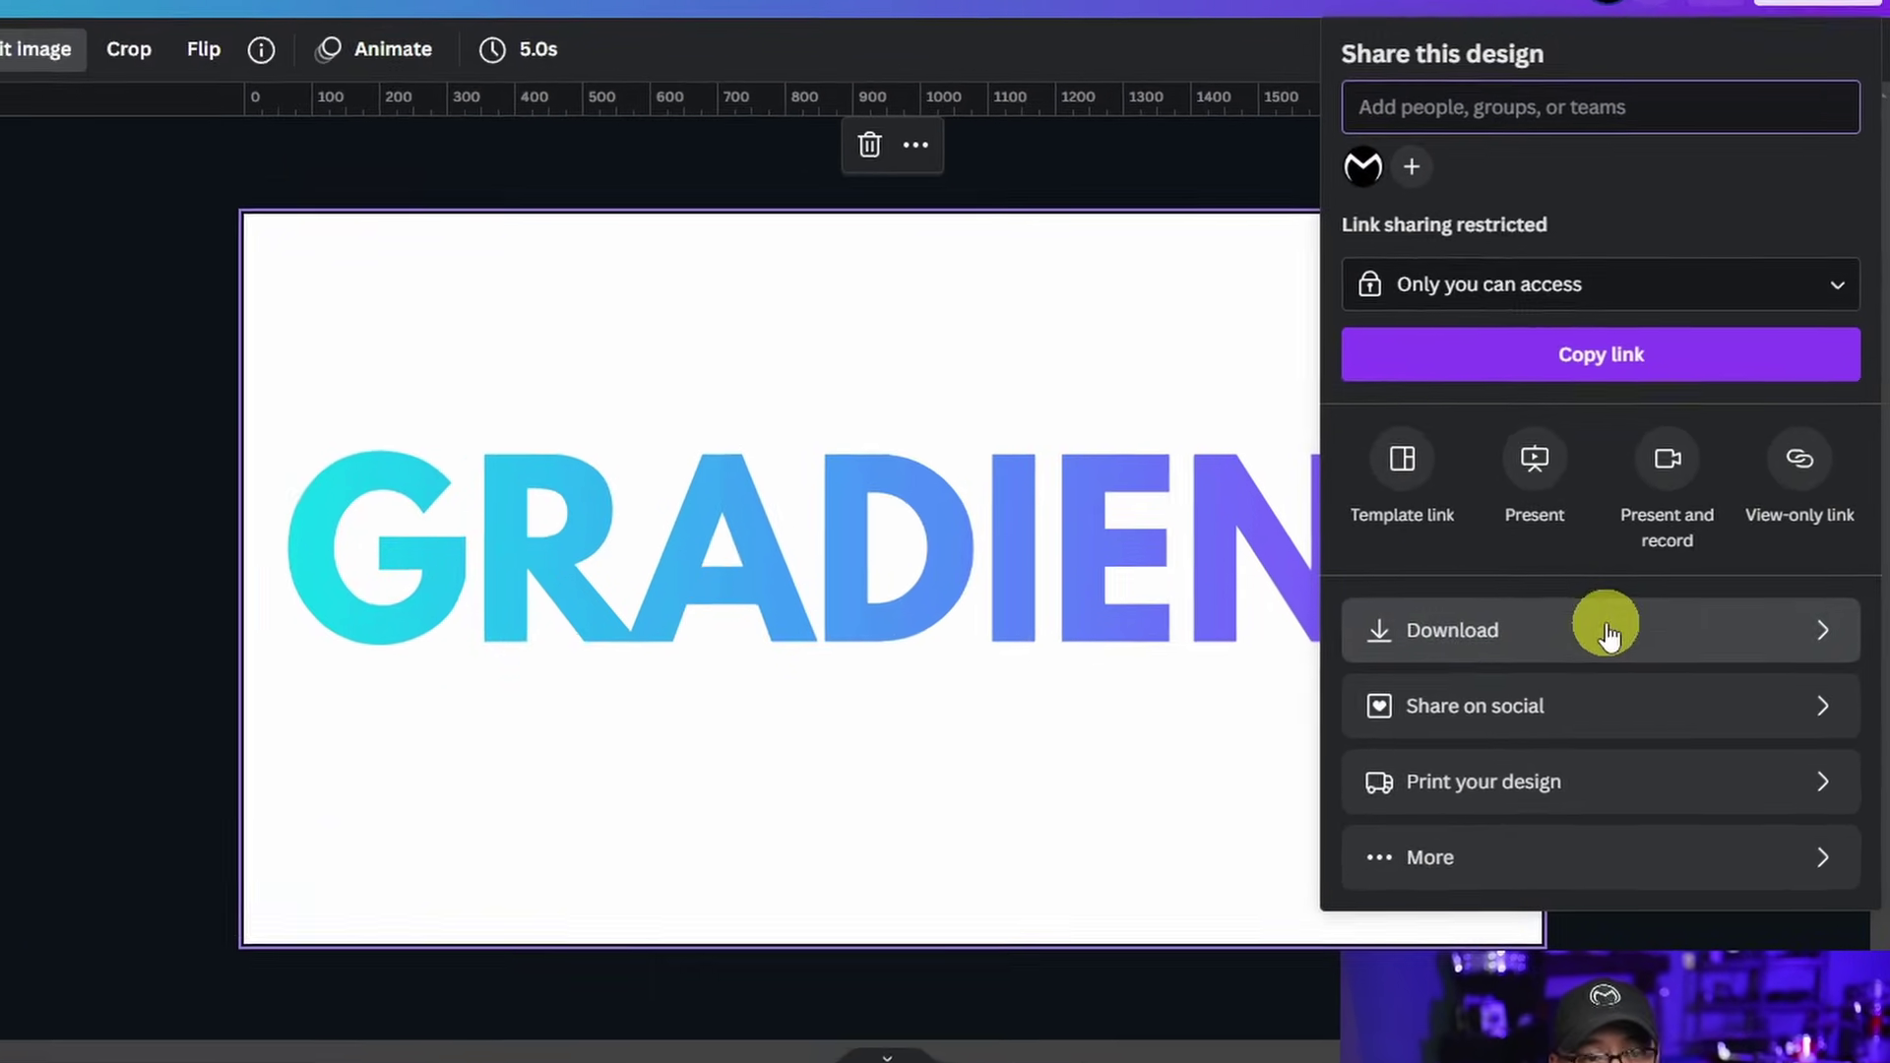
left_click(1681, 603)
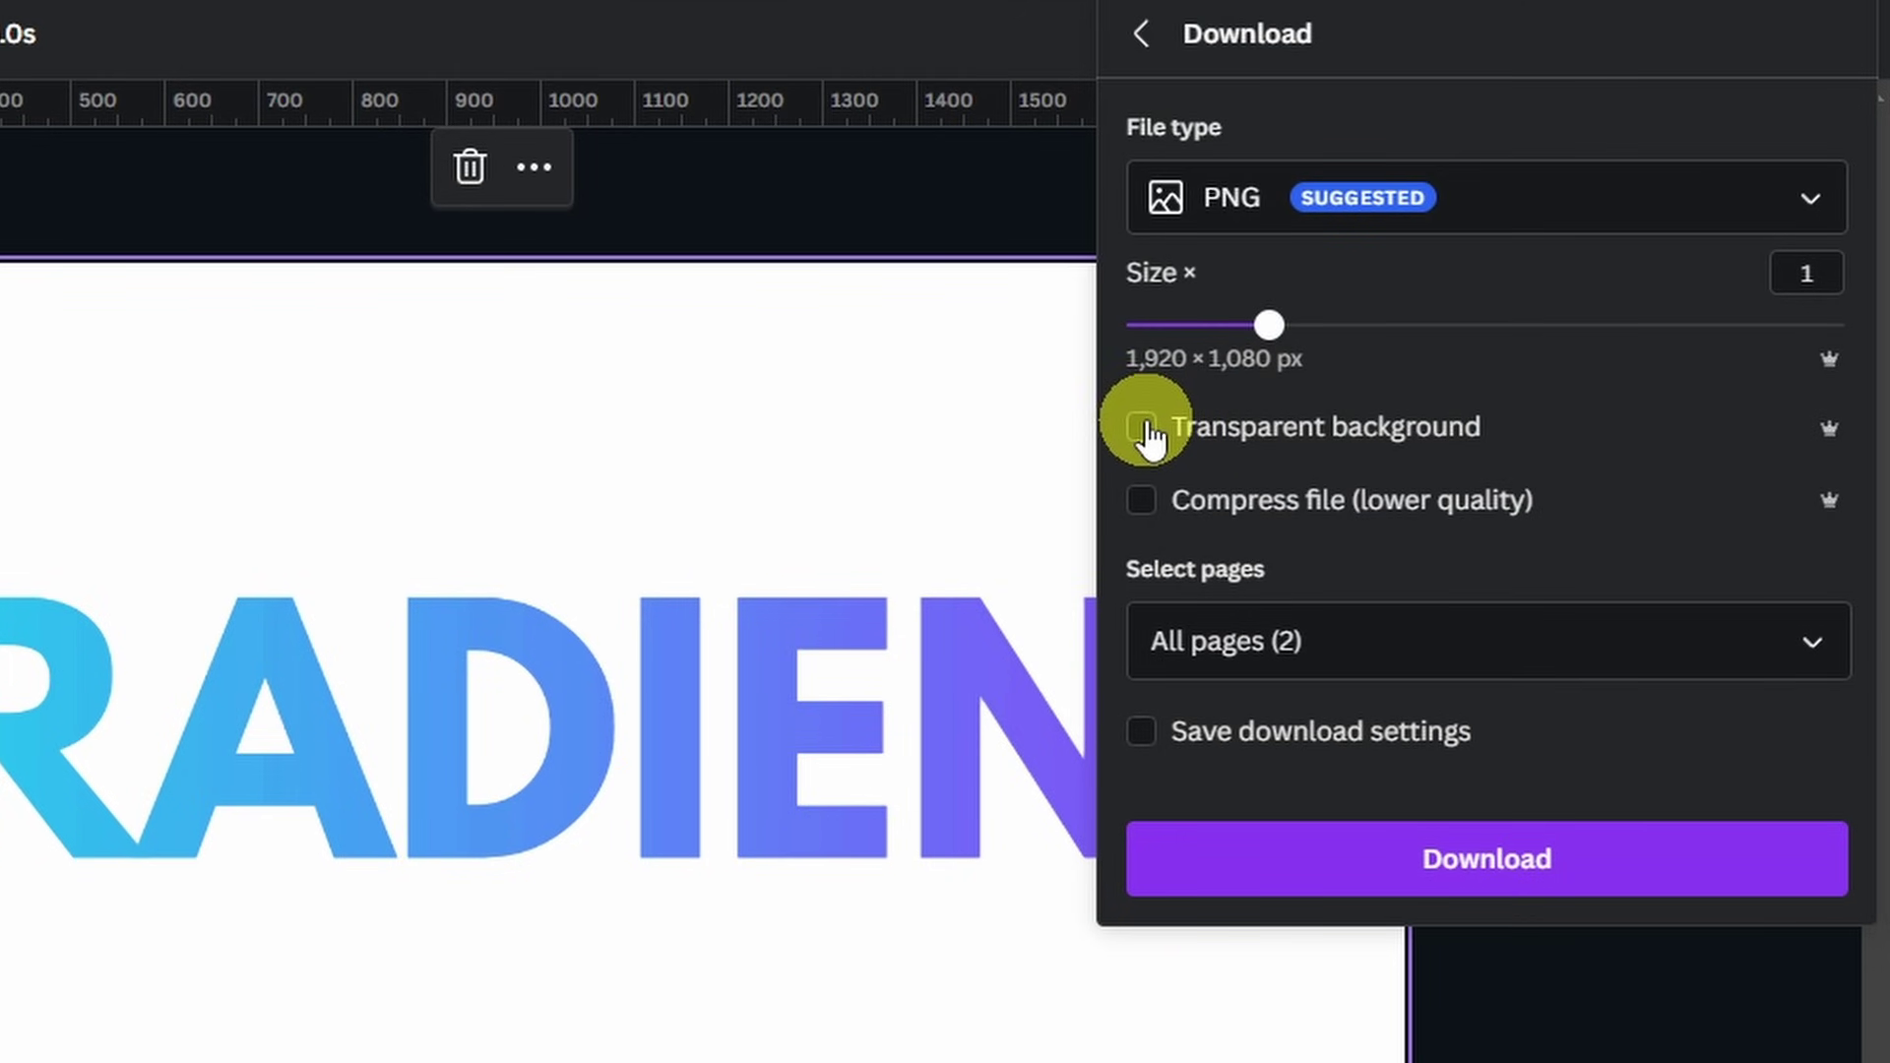
left_click(1143, 426)
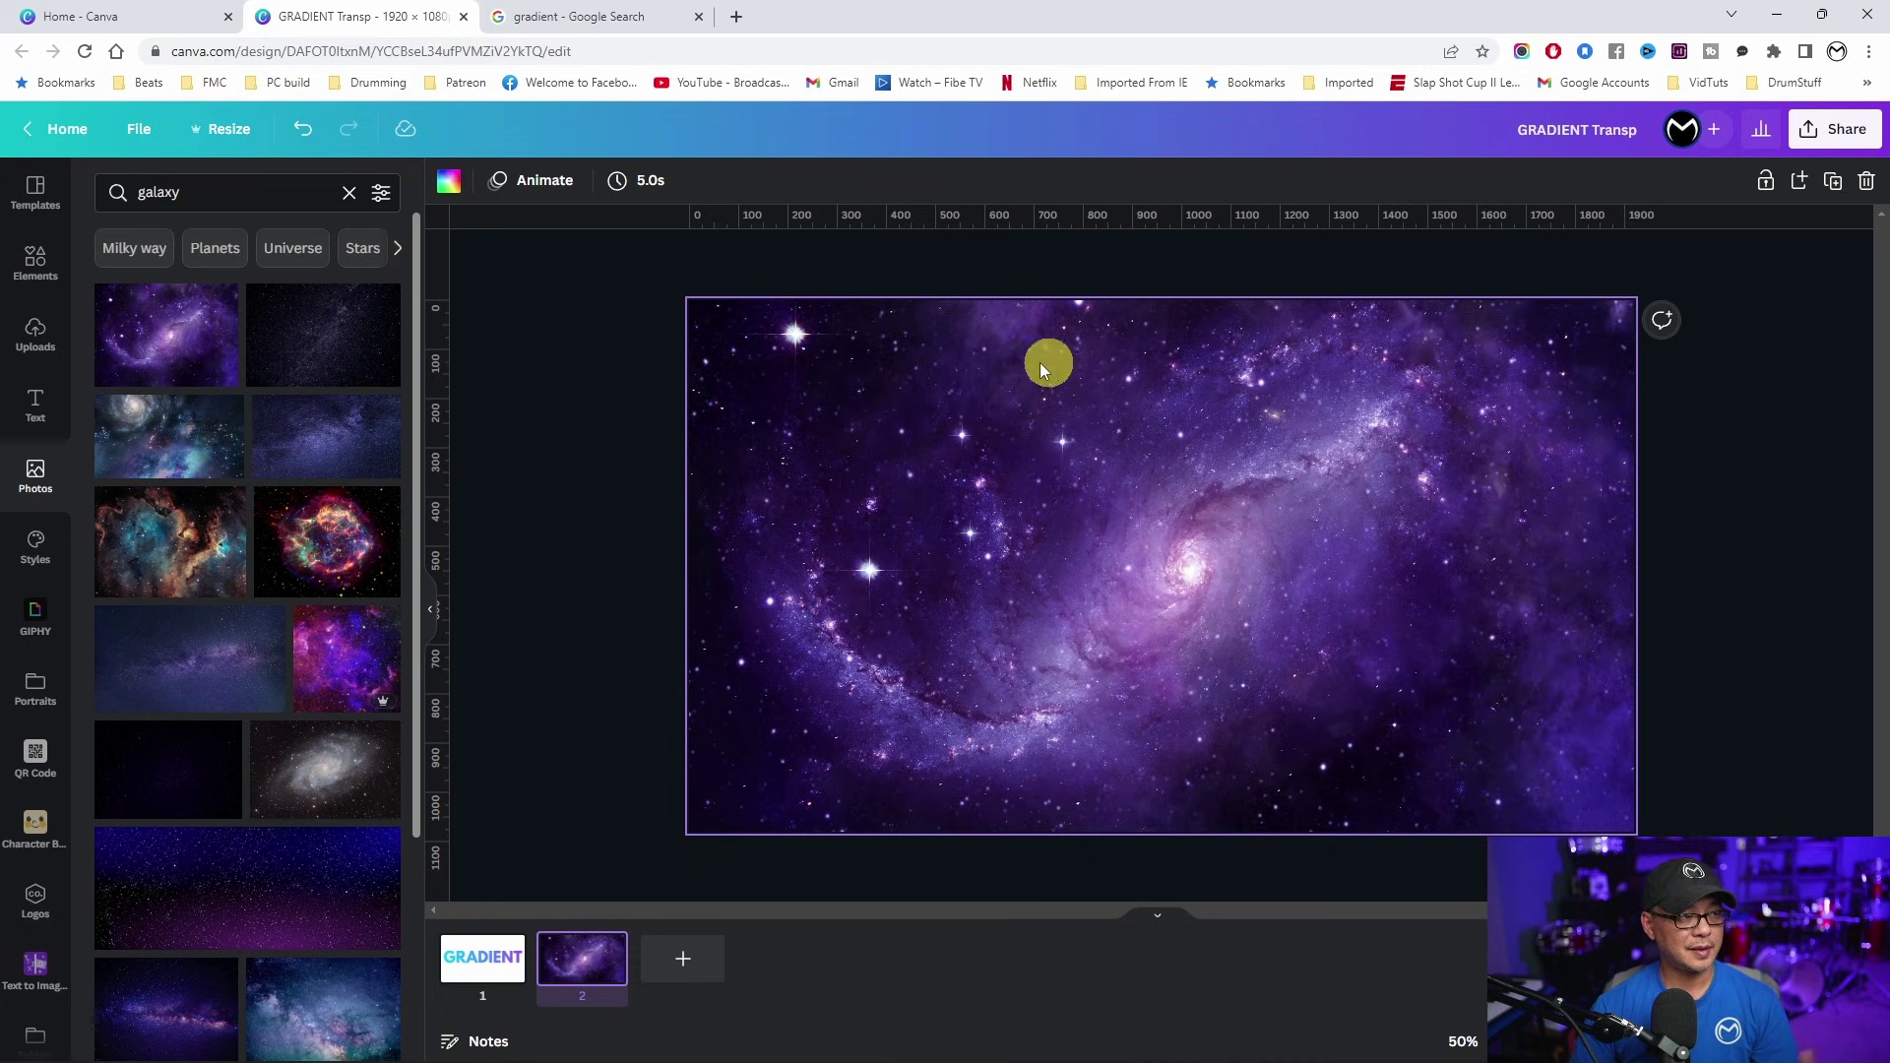
Place the transparent GRADIENT image from Uploads over the galaxy photo and select it.
left_click(36, 331)
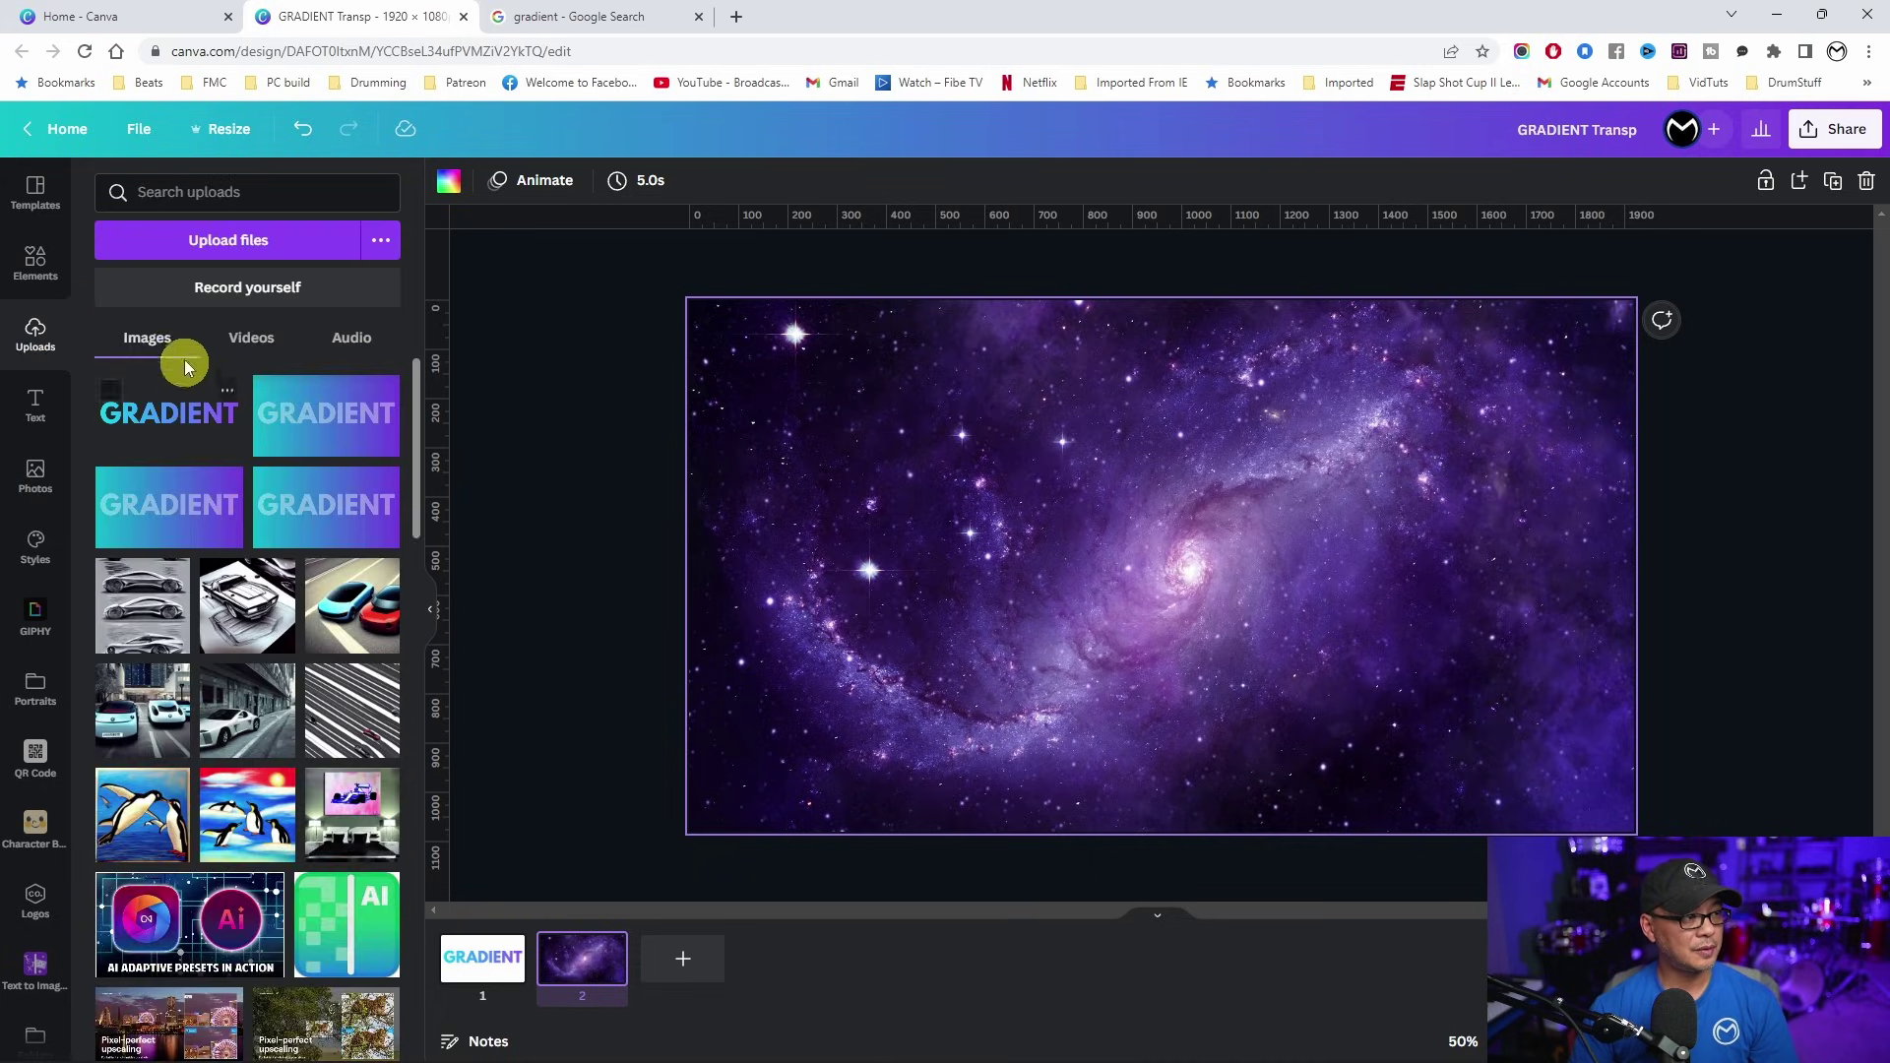
left_click(155, 399)
left_click(561, 434)
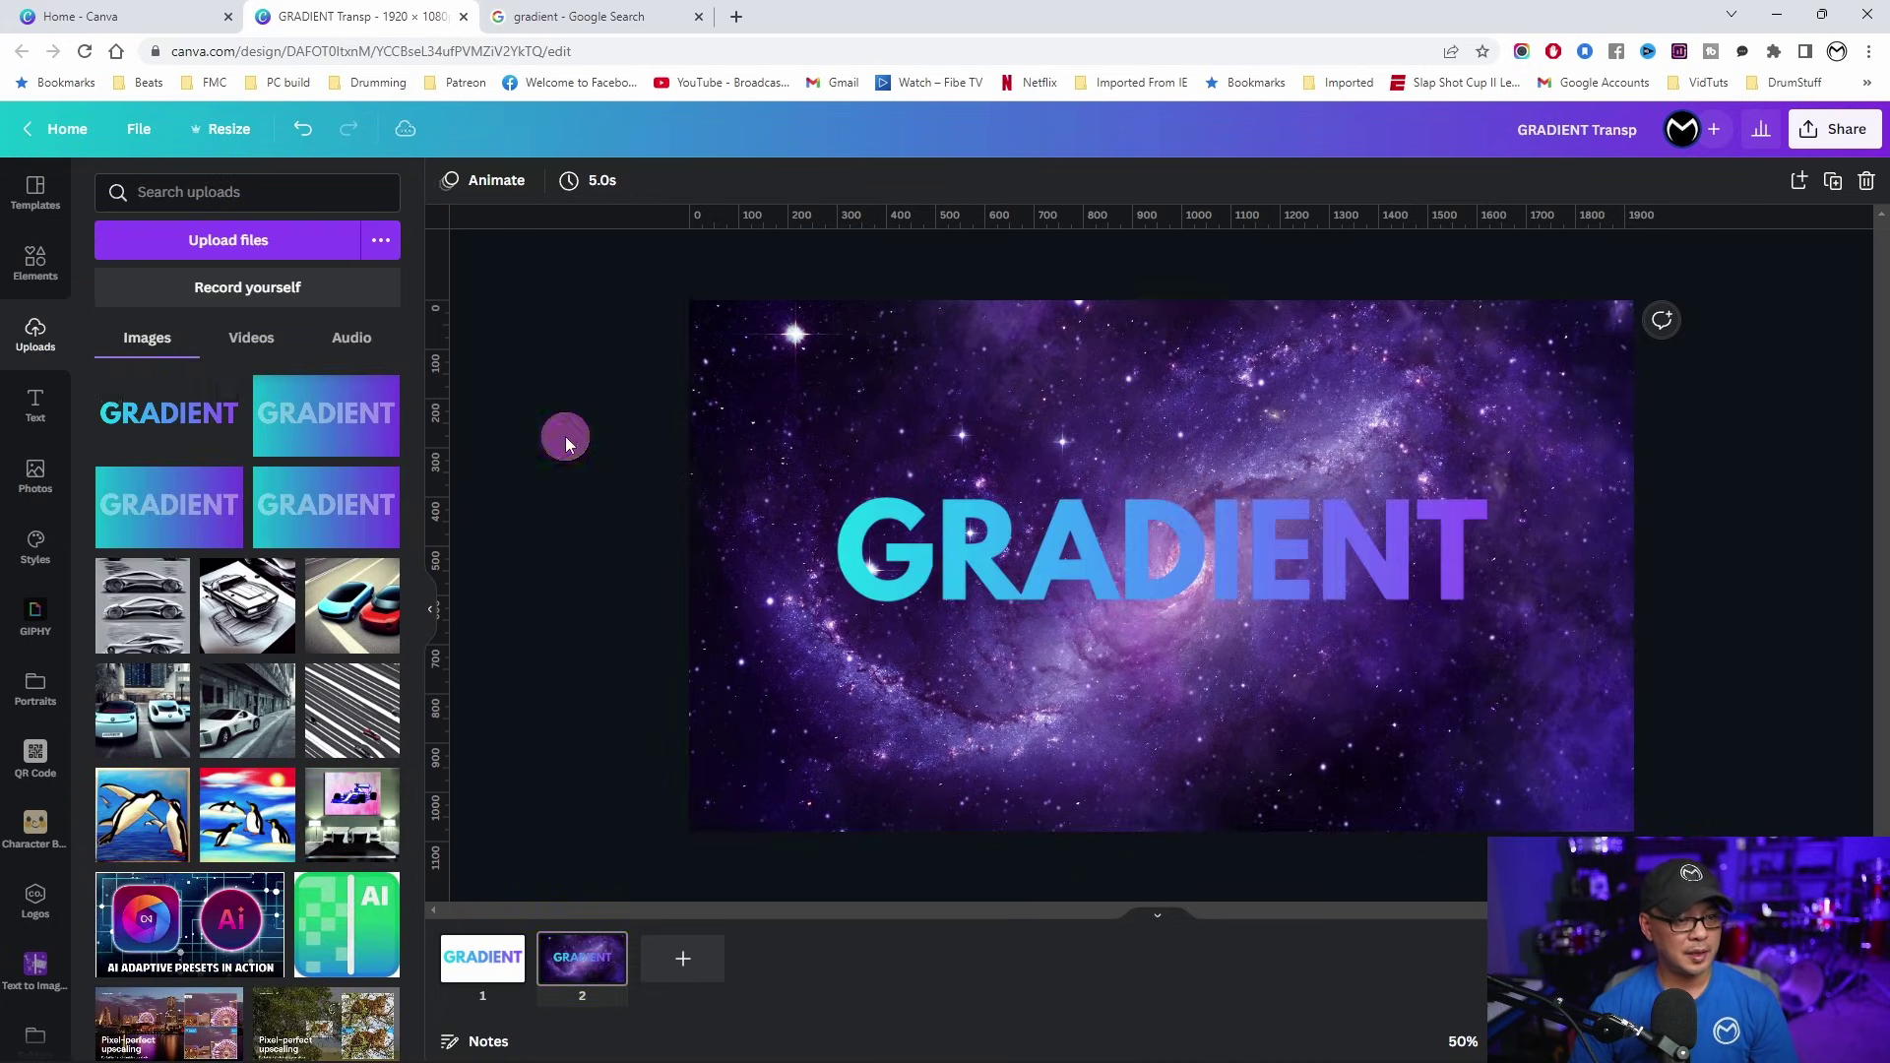
left_click(1339, 597)
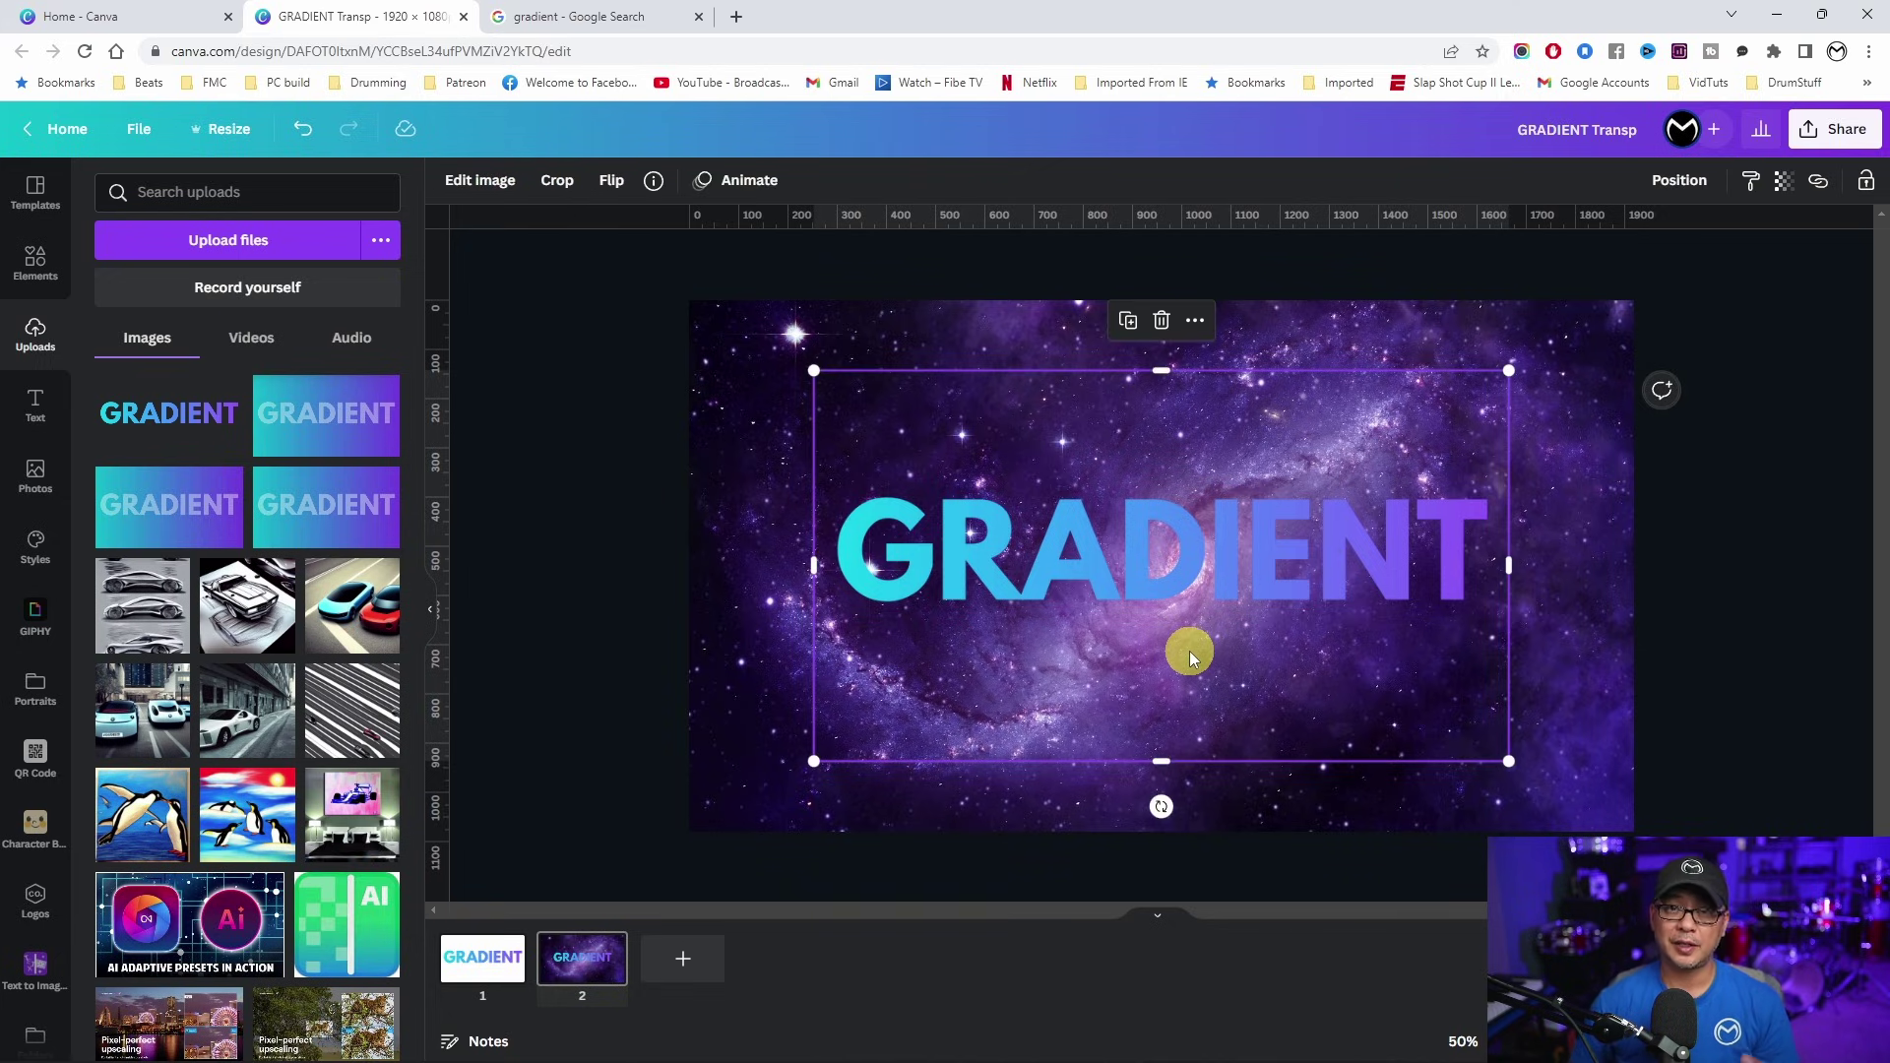